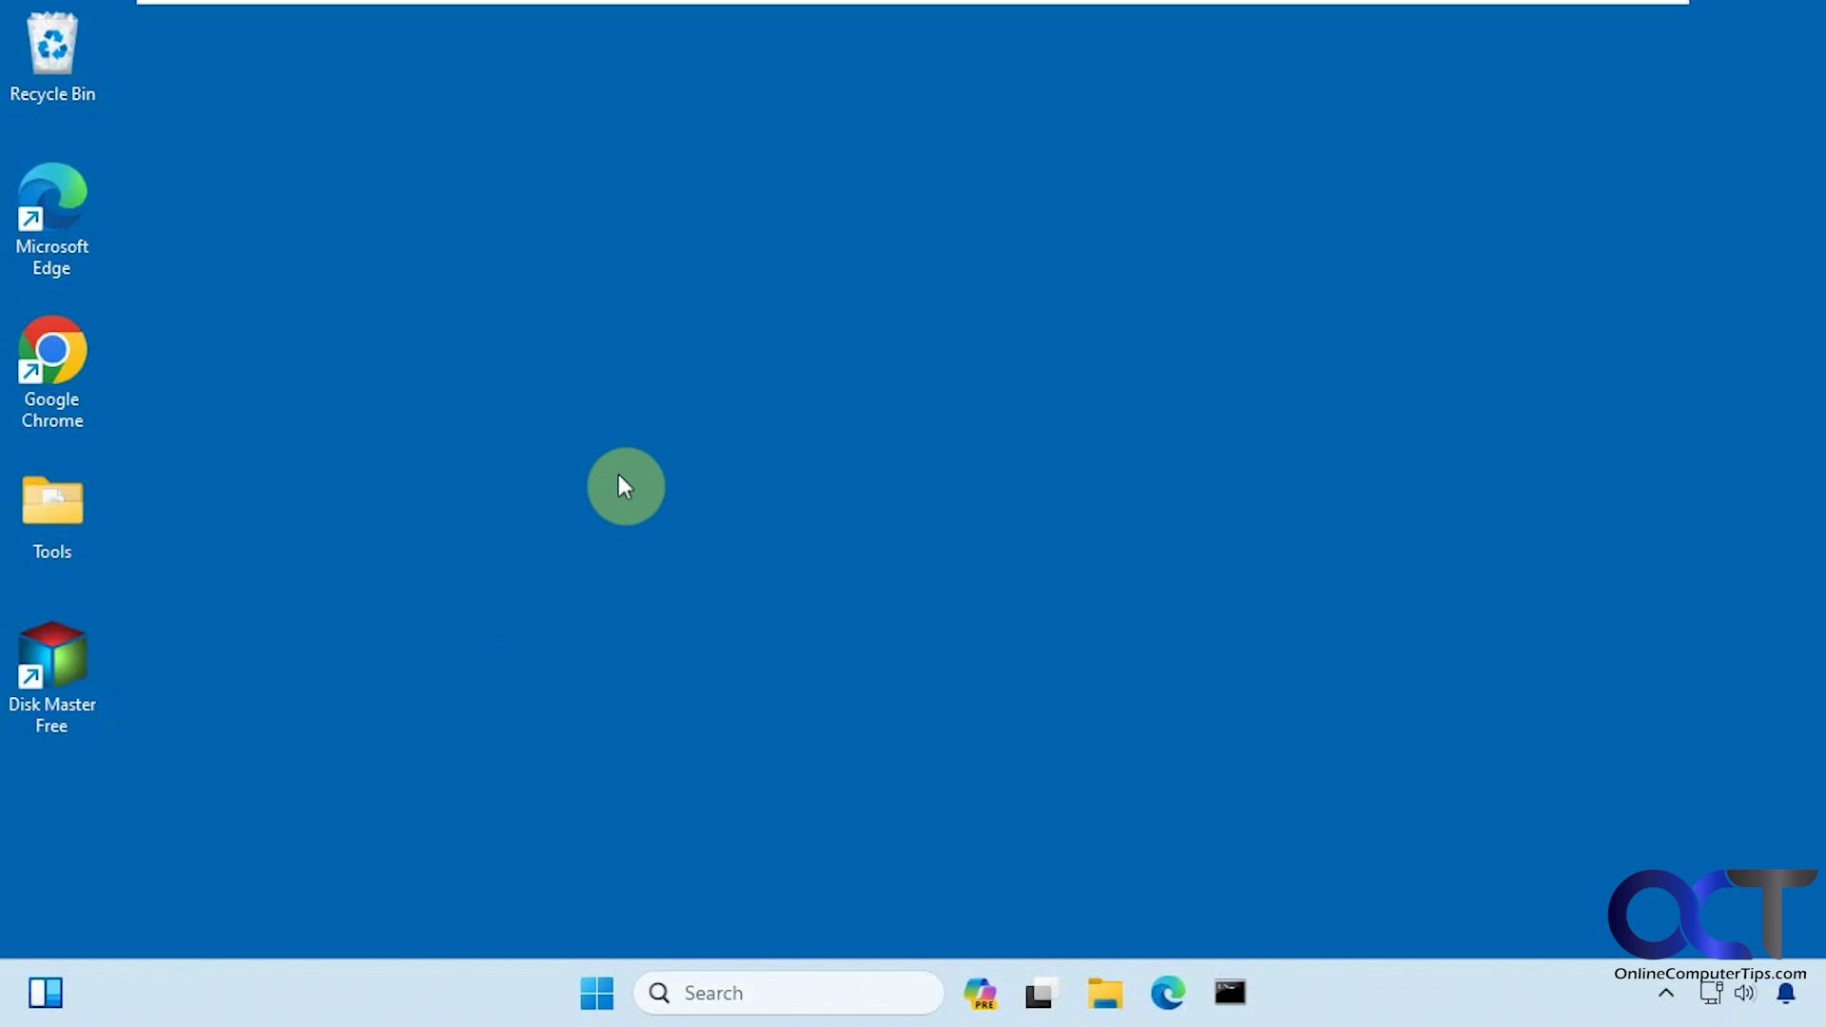
Step: Search 'disk ma' and open Disk Management to inspect Disk 0's C: drive and the unallocated 99.98 GB Disk 1
click(776, 990)
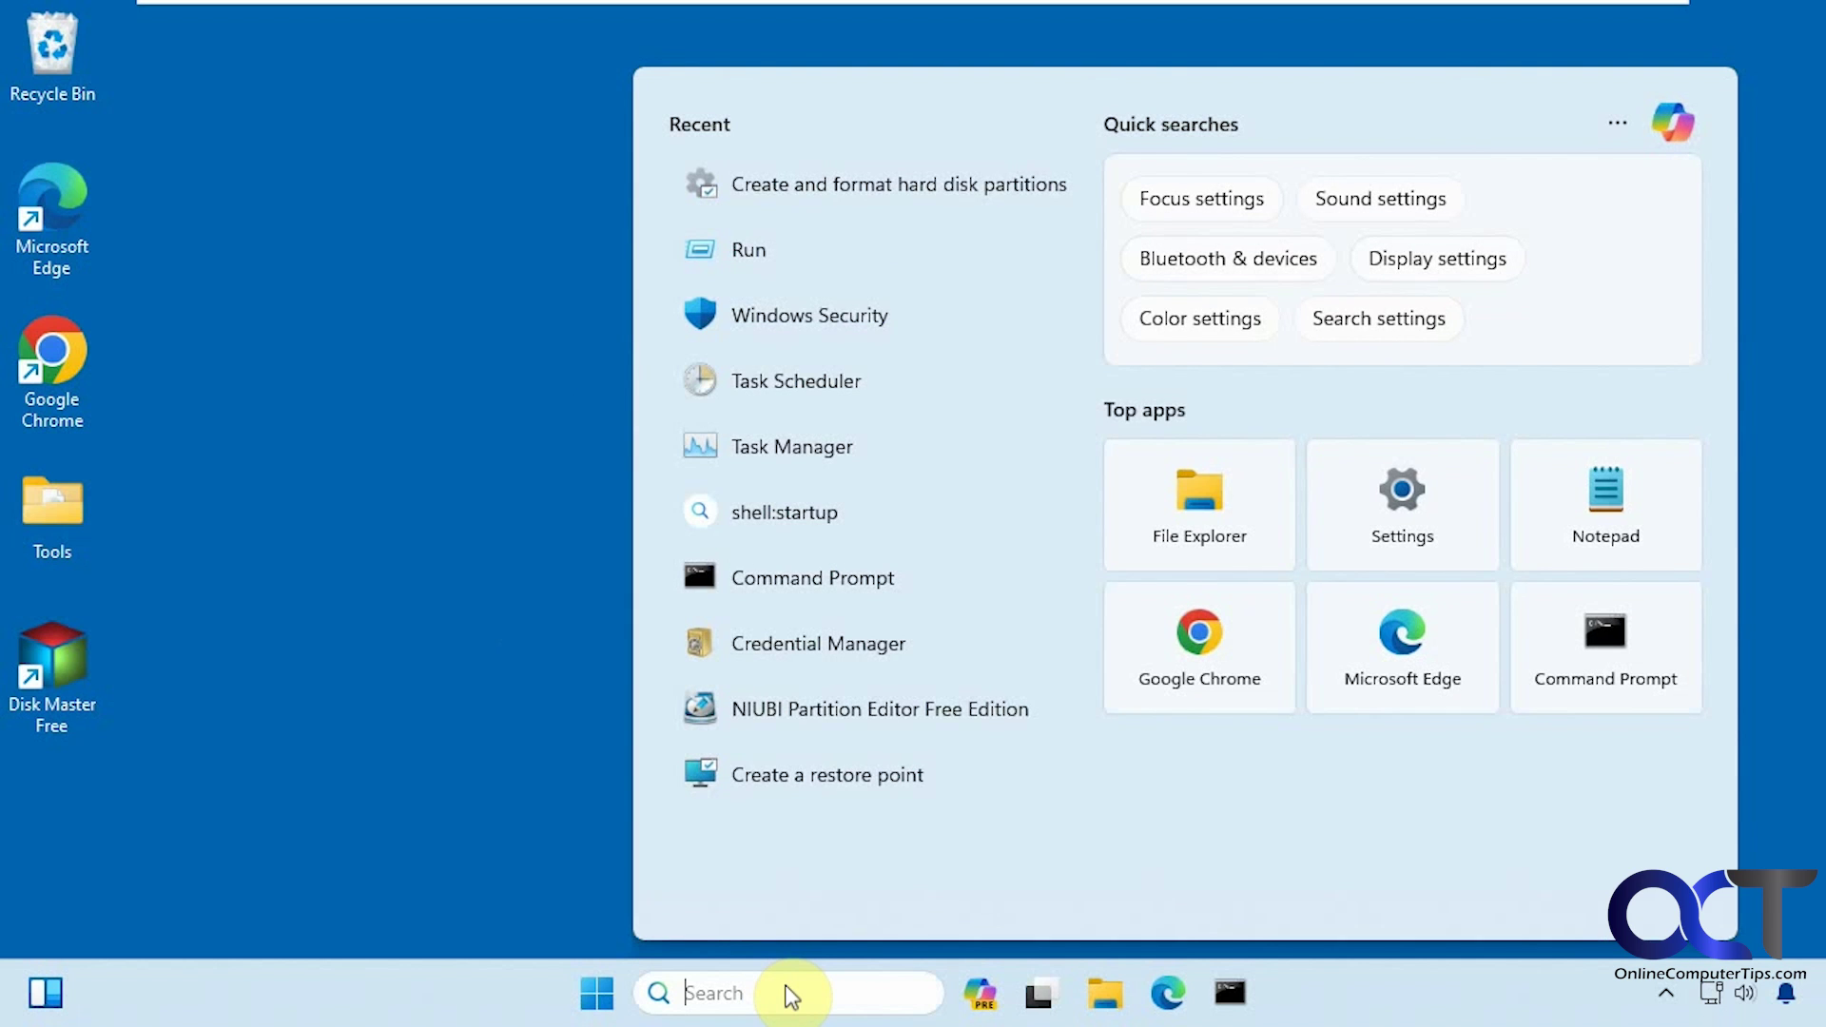
text(disk ma)
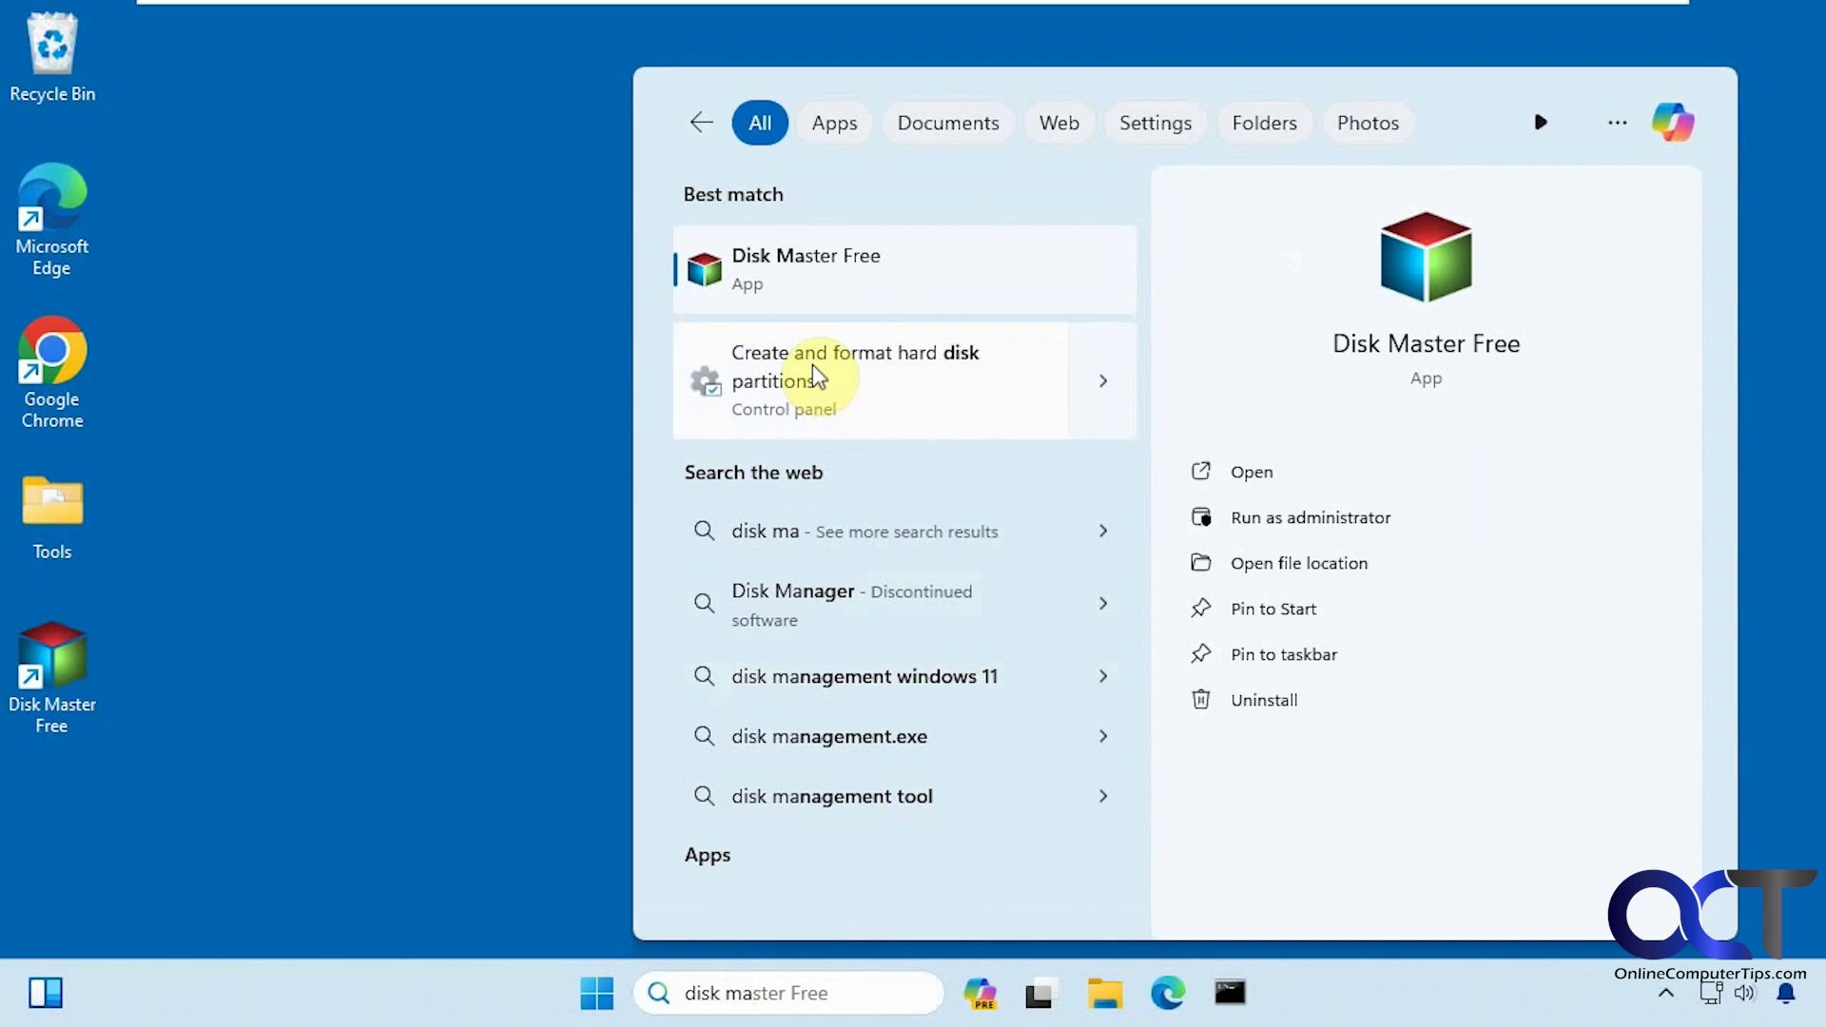
click(801, 367)
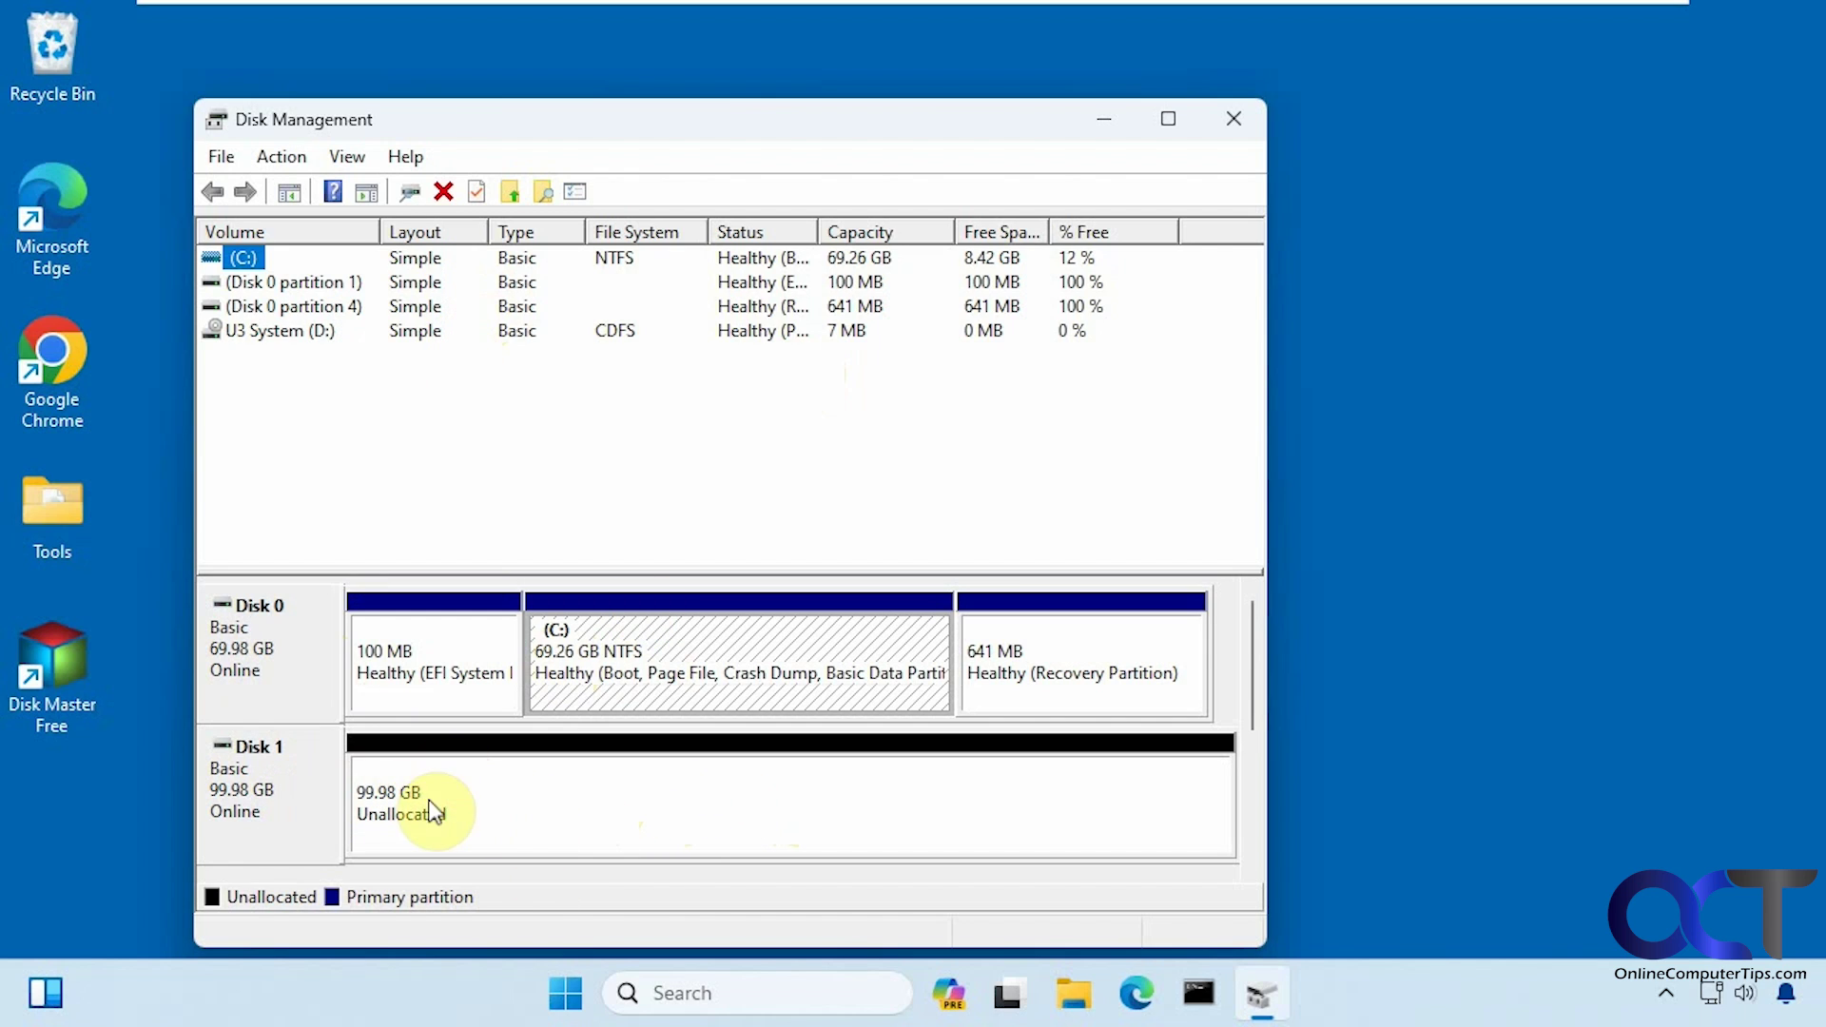
Step: Close Disk Management, launch QILING Disk Master Free, and show its Tools and utilities page
click(1231, 119)
double_click(57, 669)
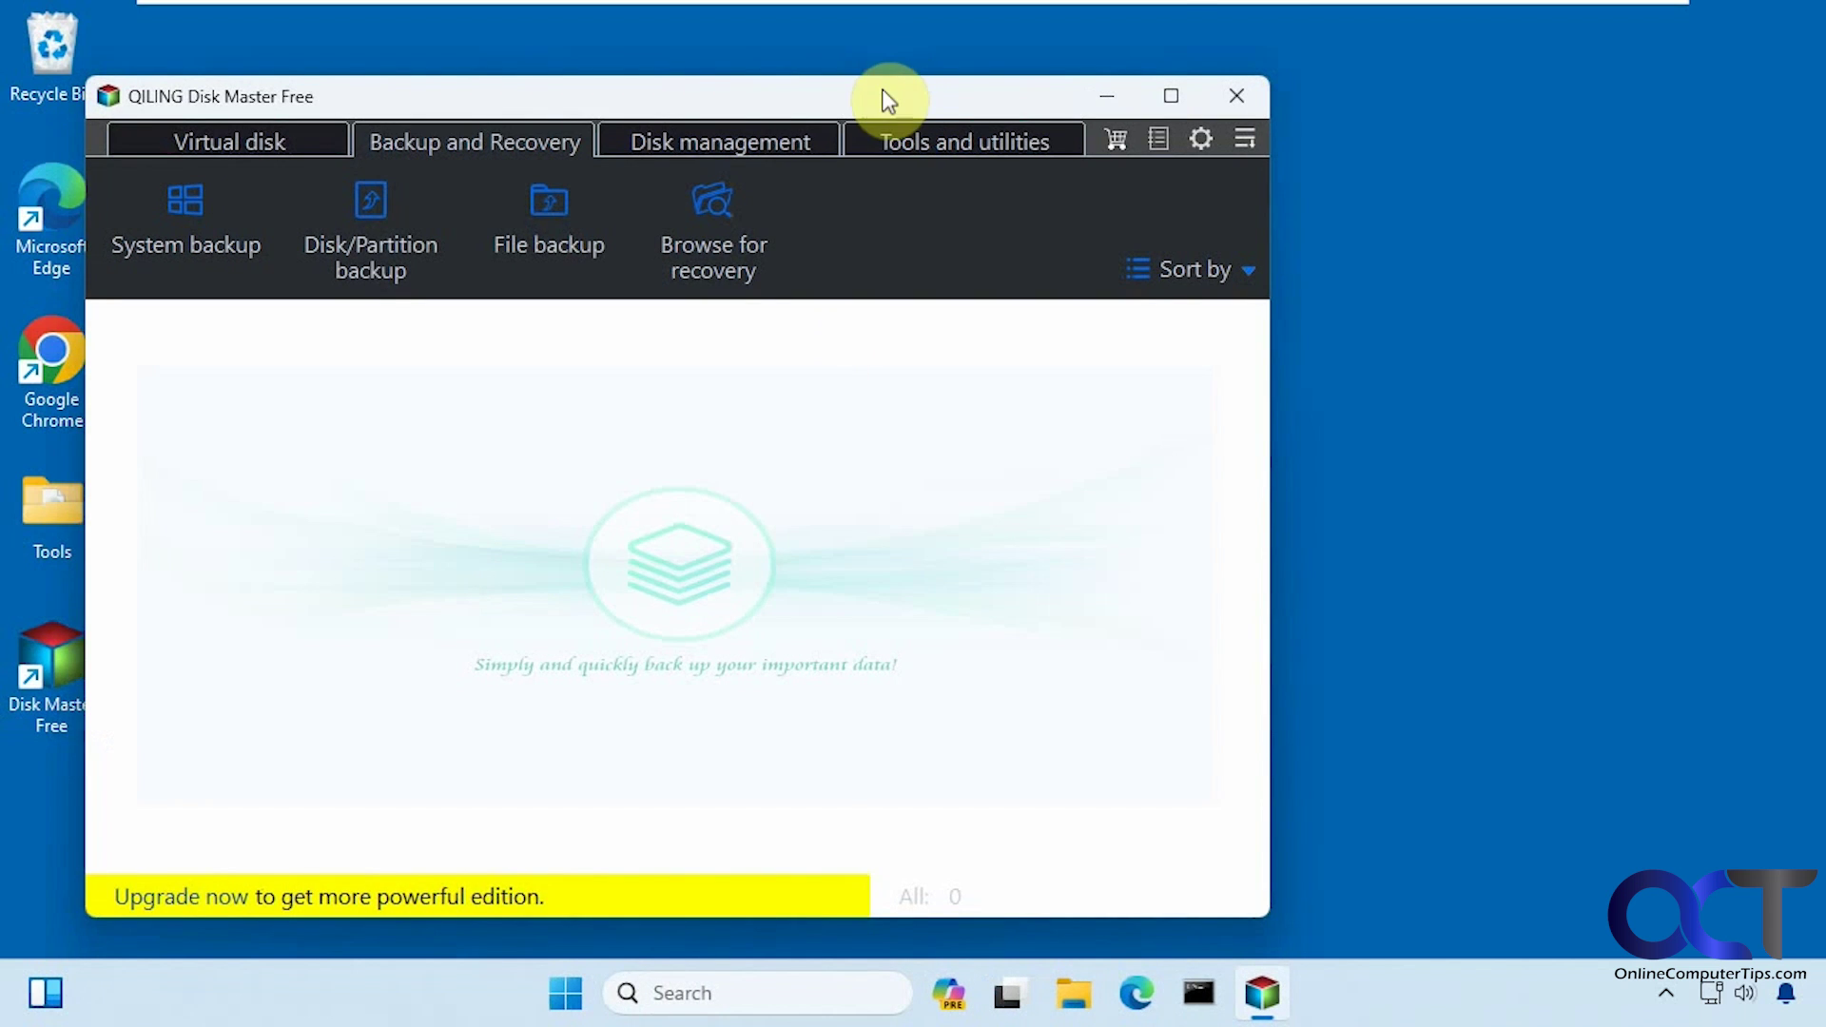
drag(881, 98, 1064, 85)
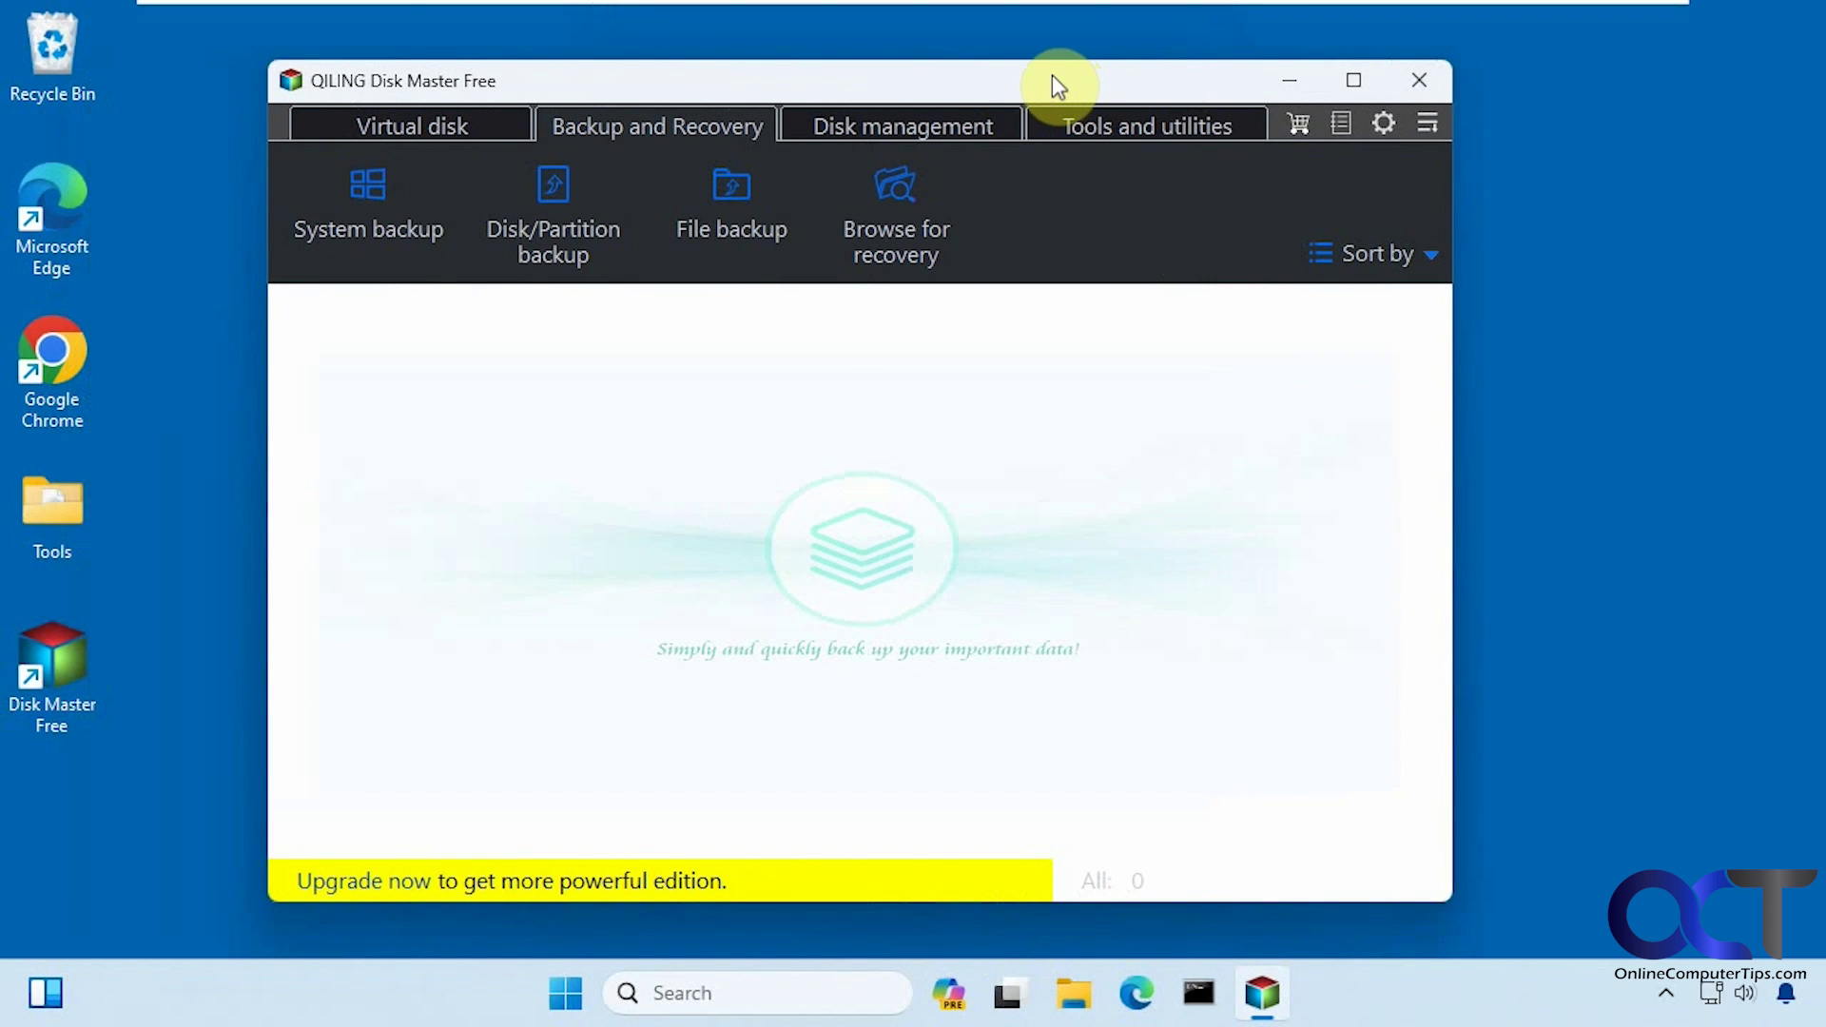
click(1139, 133)
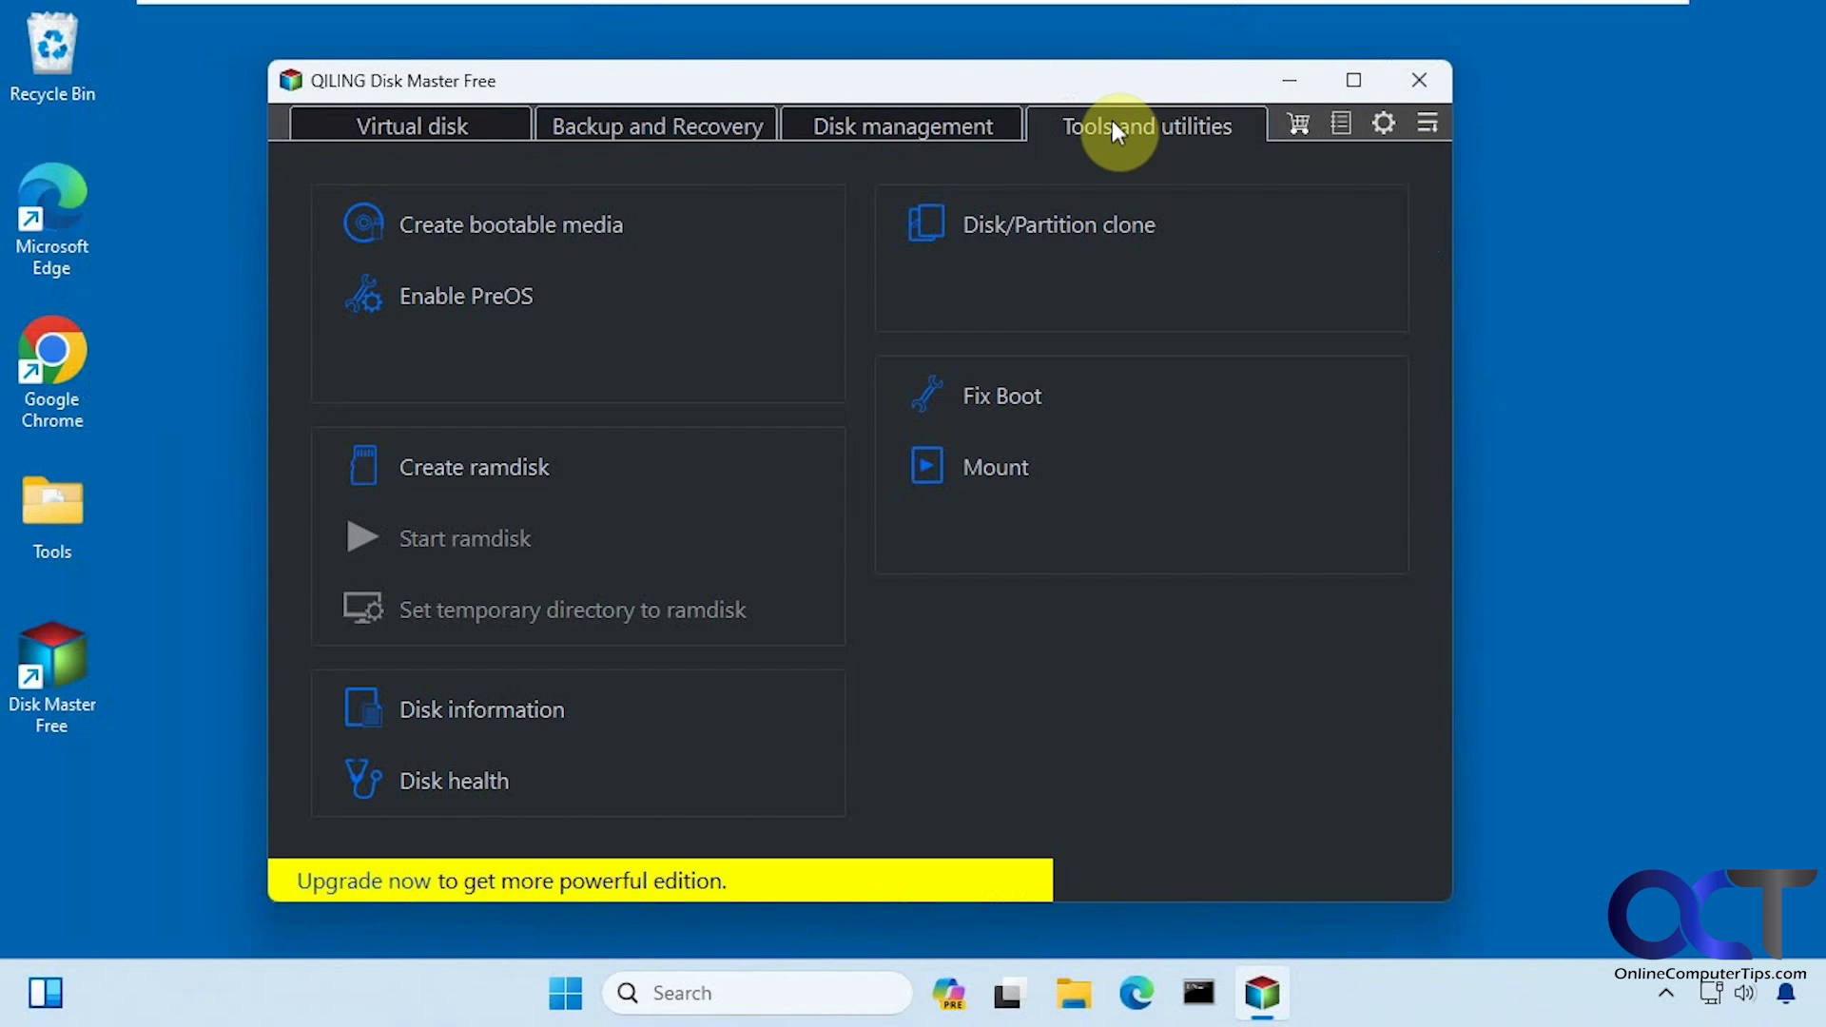
Step: Start Disk/Partition clone with the whole Disk0 as source and the 100 GB Disk1 as destination
click(1031, 243)
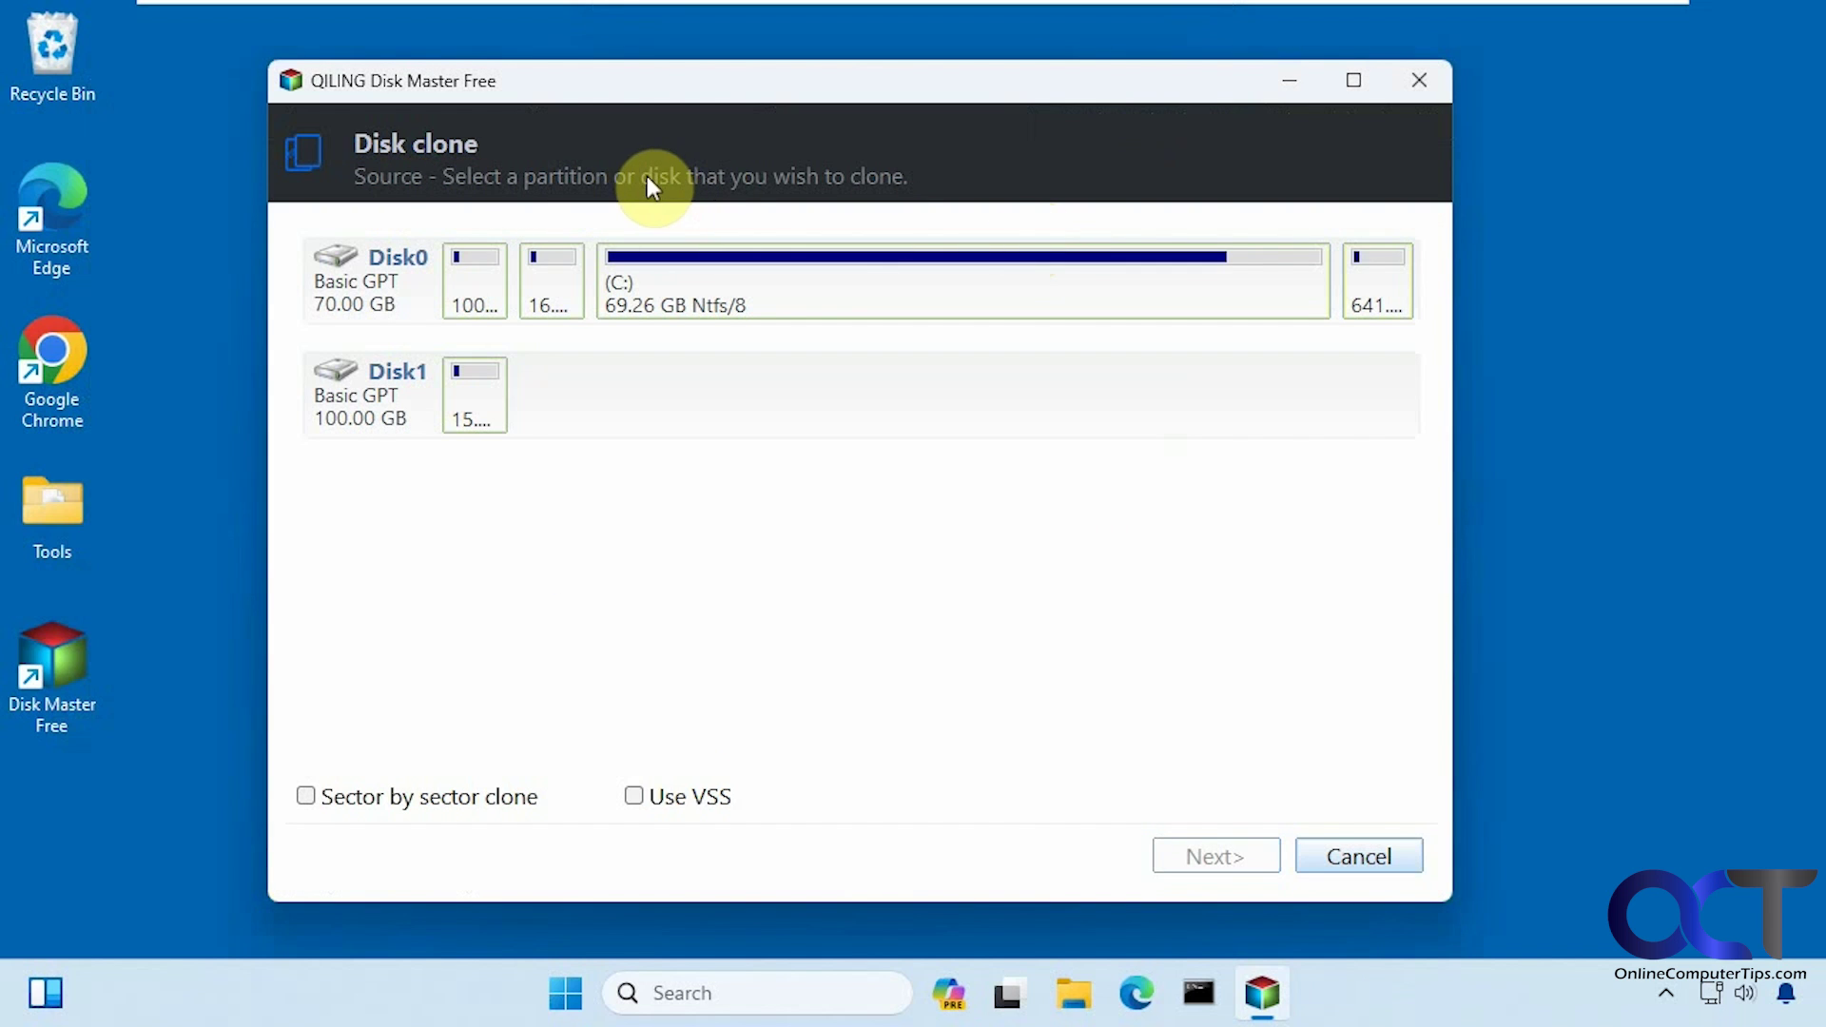
click(411, 301)
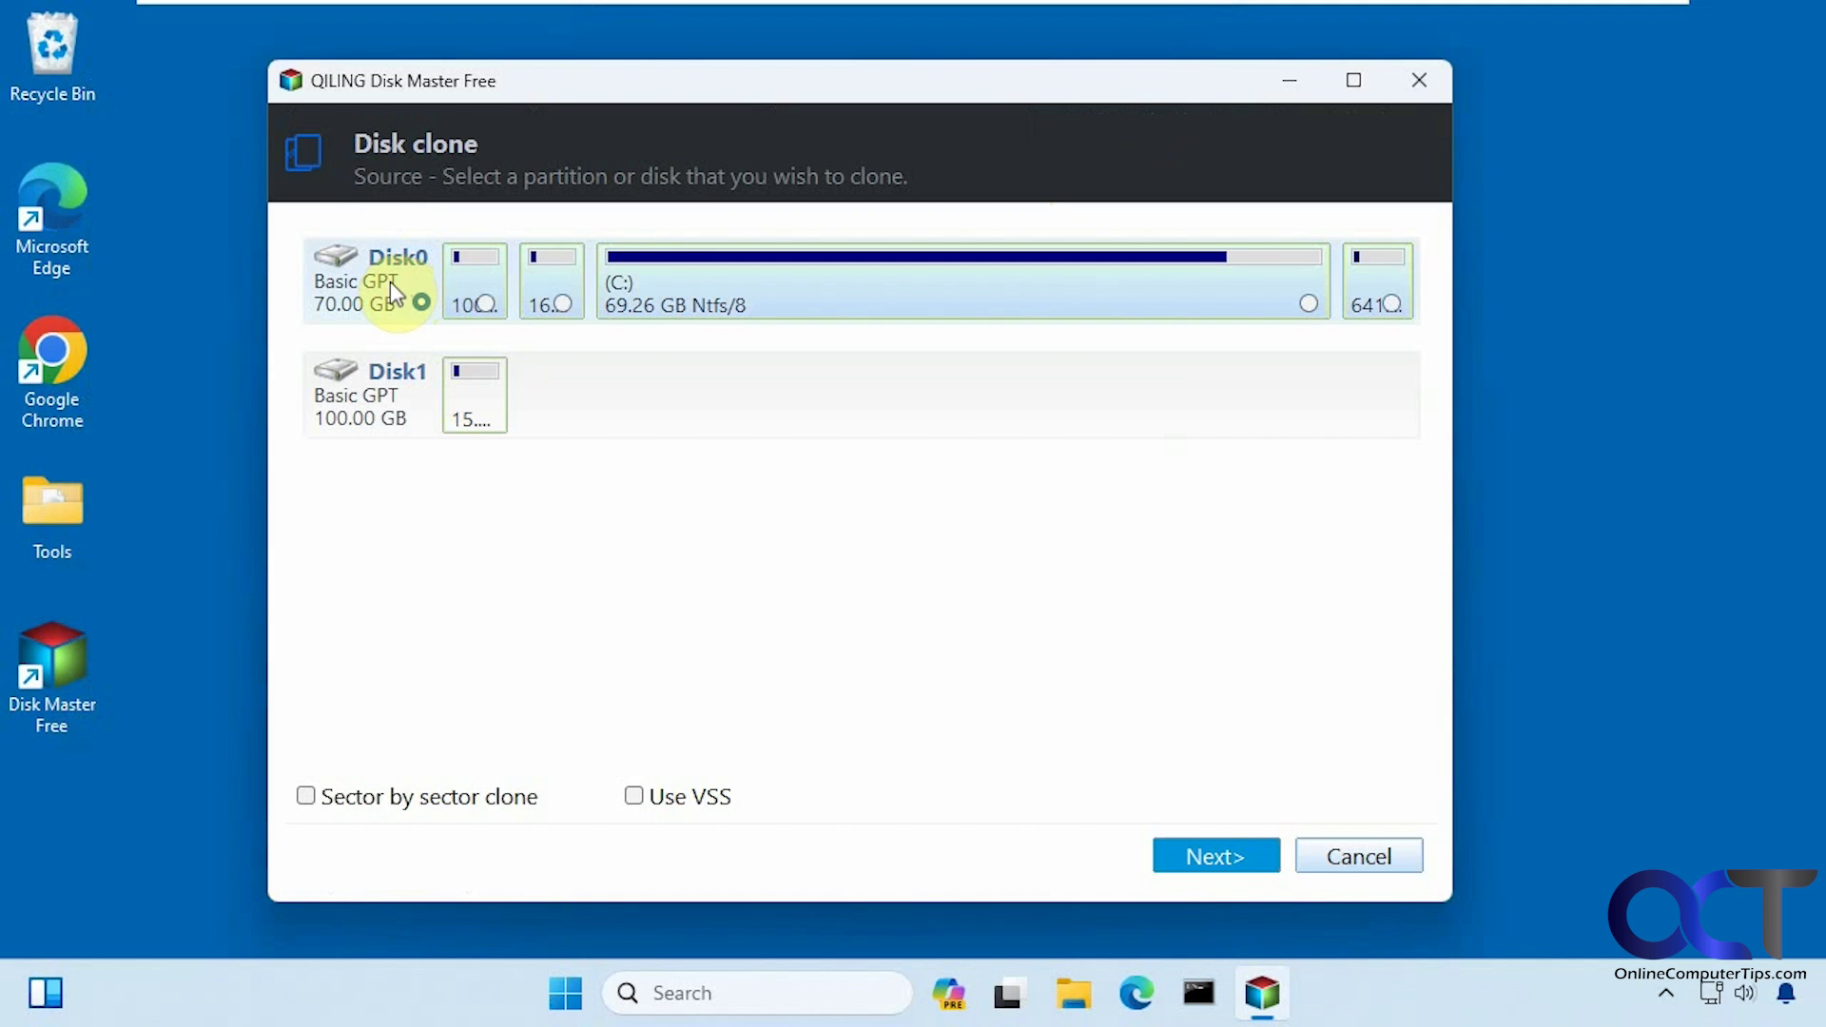
click(643, 310)
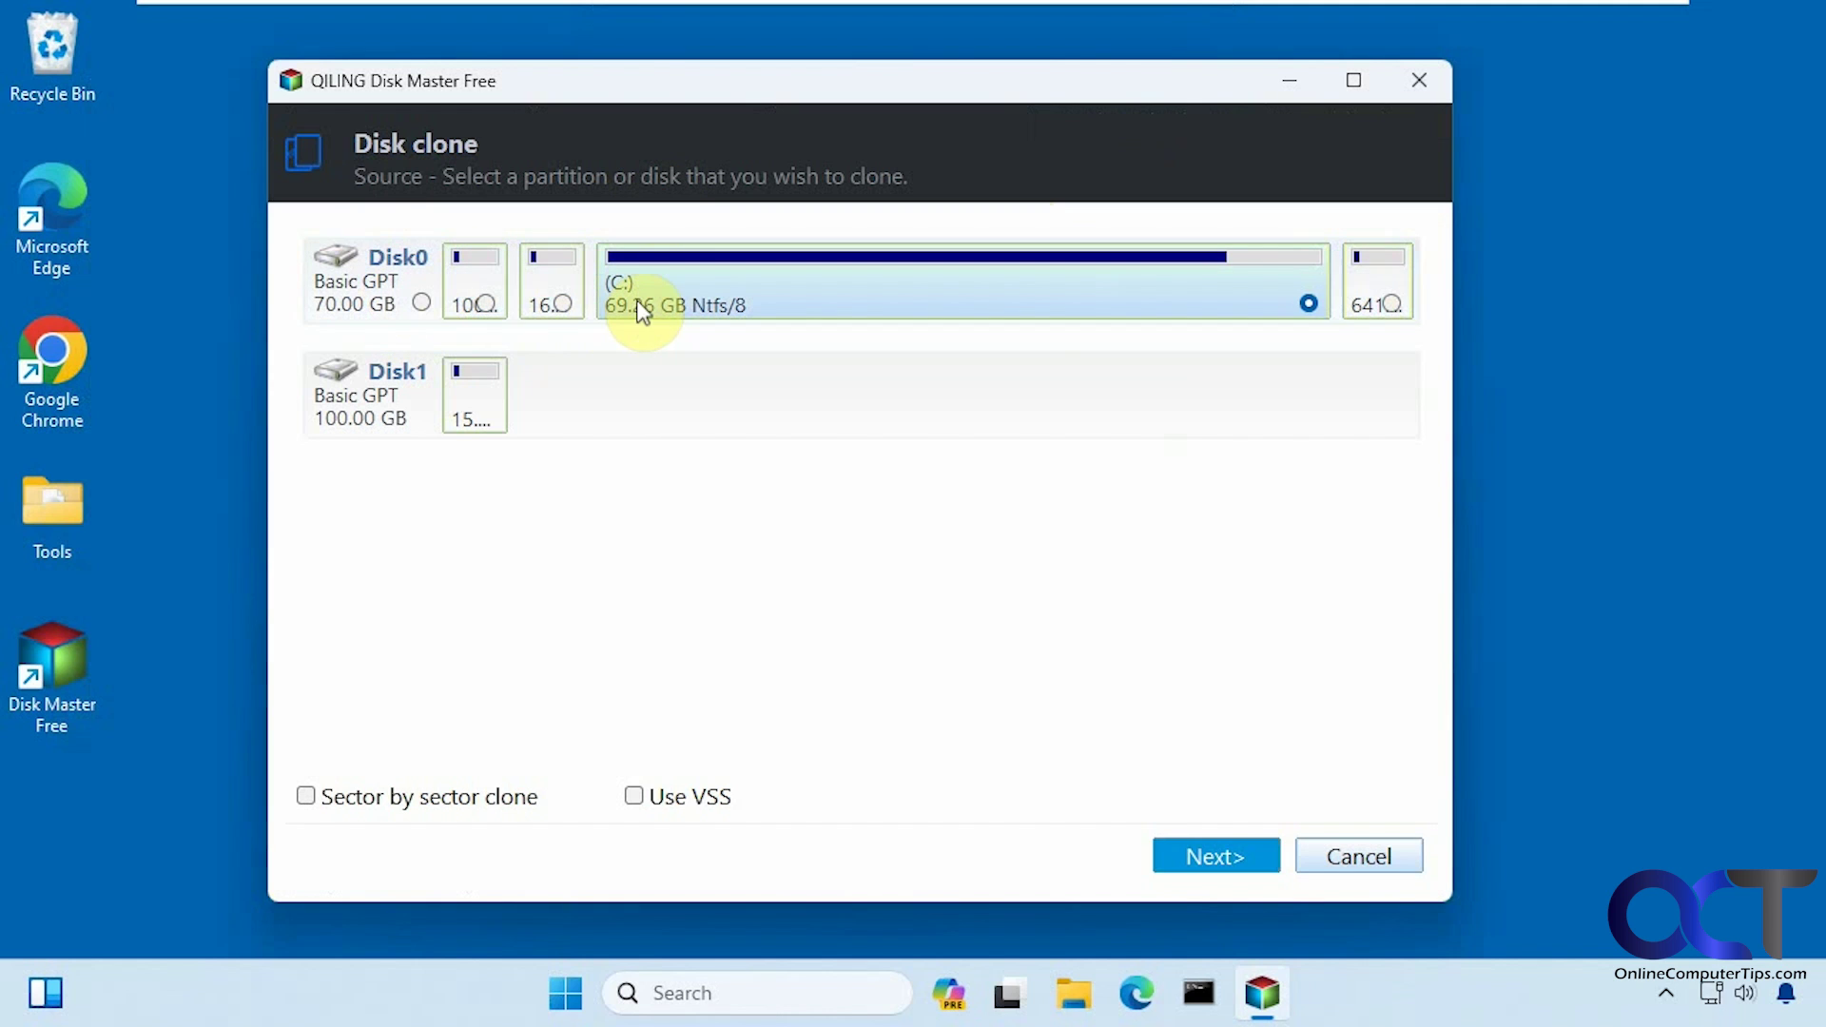
click(1390, 303)
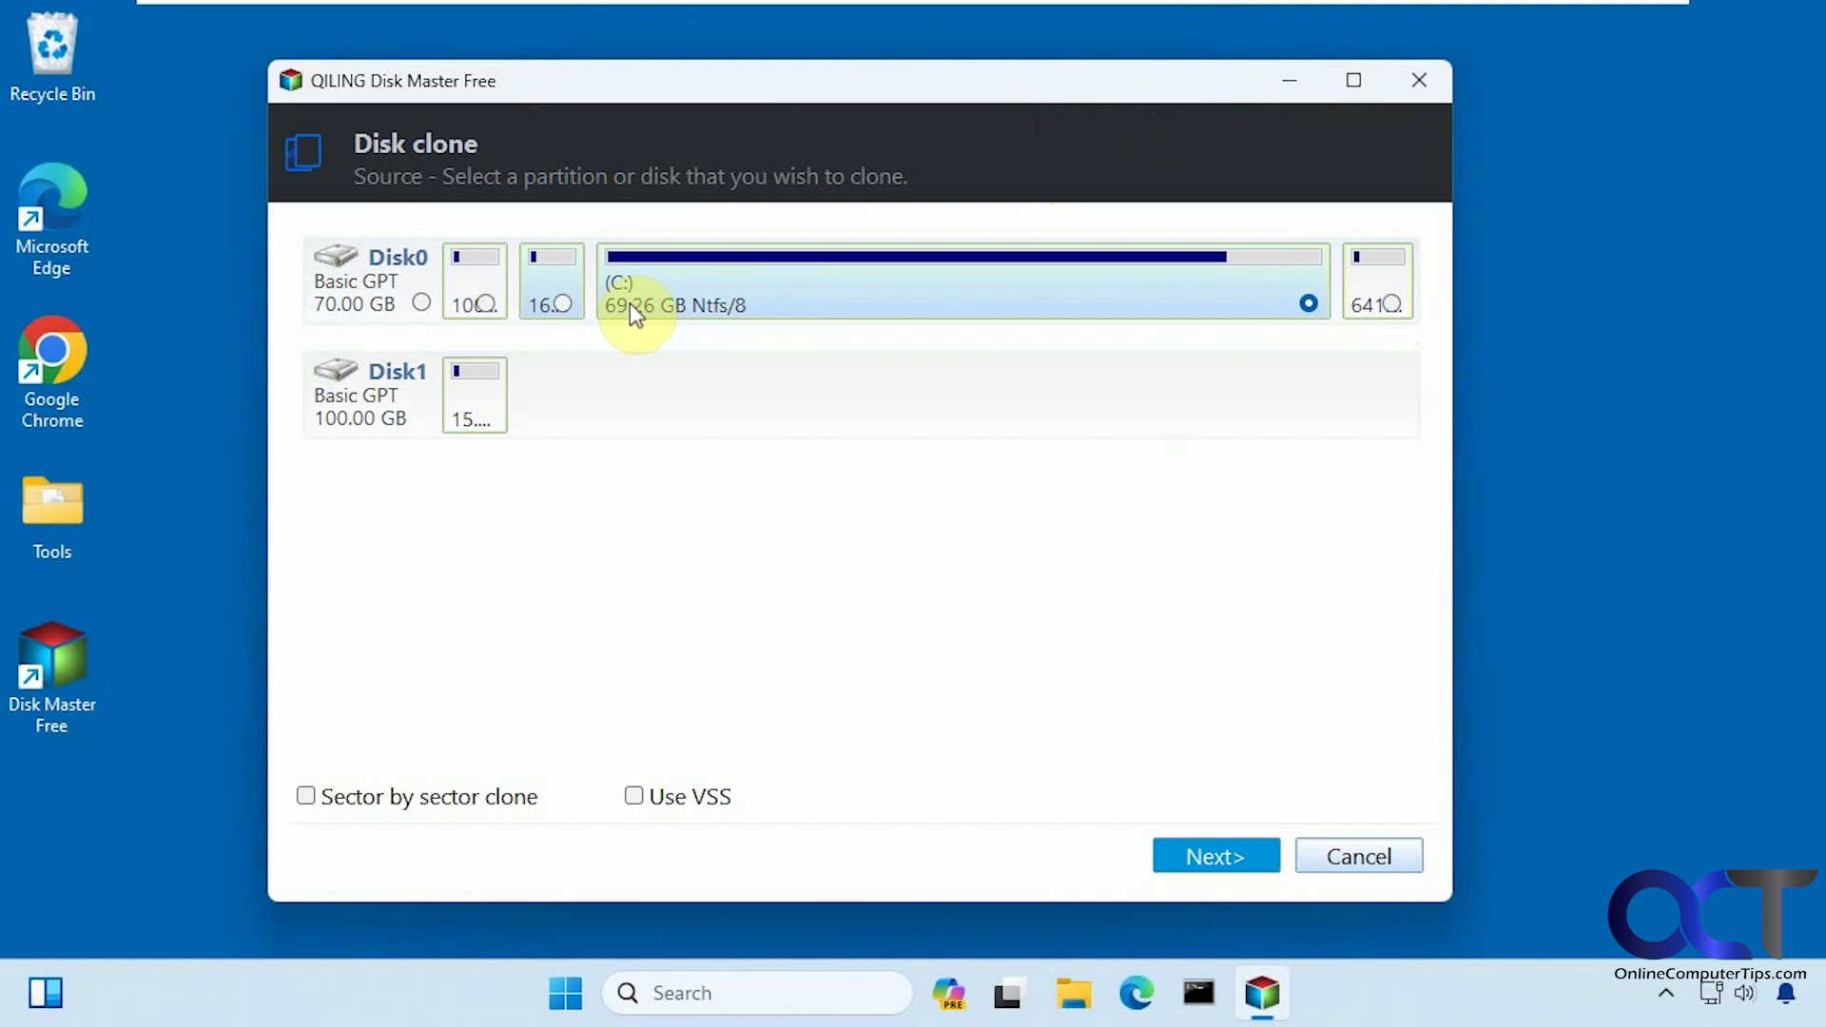
click(560, 304)
click(486, 302)
click(421, 303)
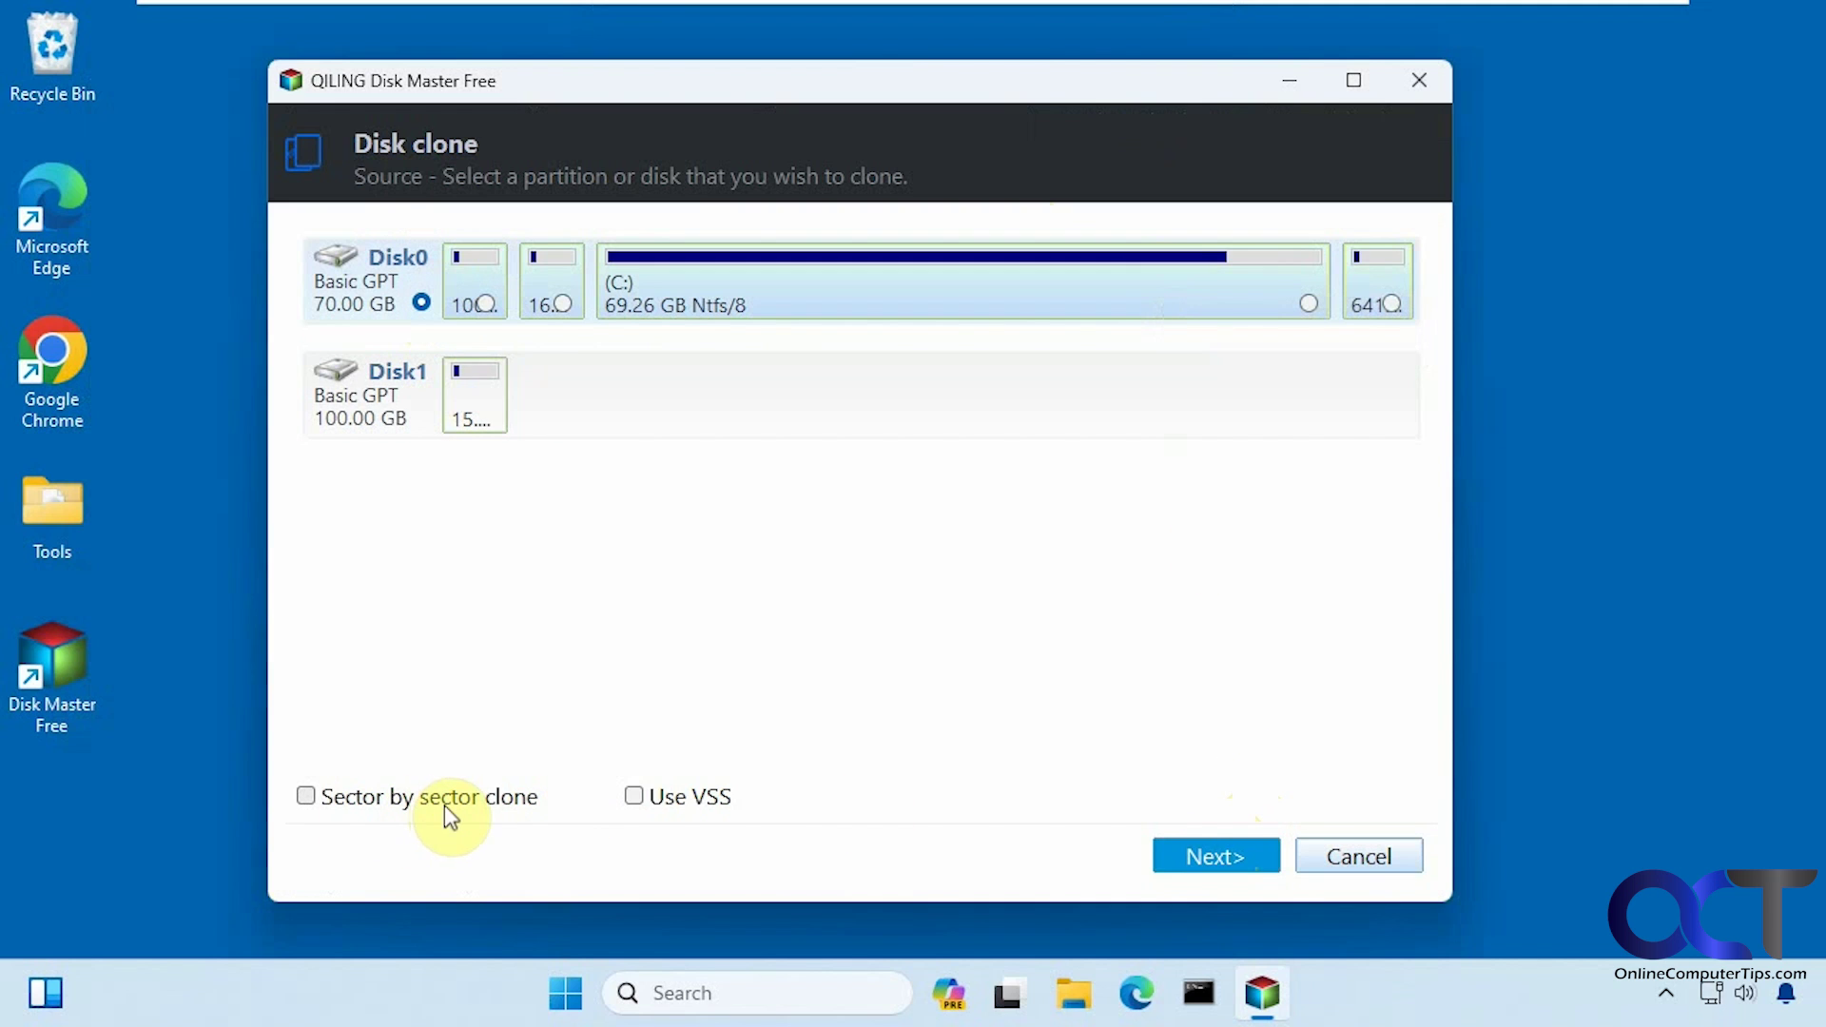
click(1184, 851)
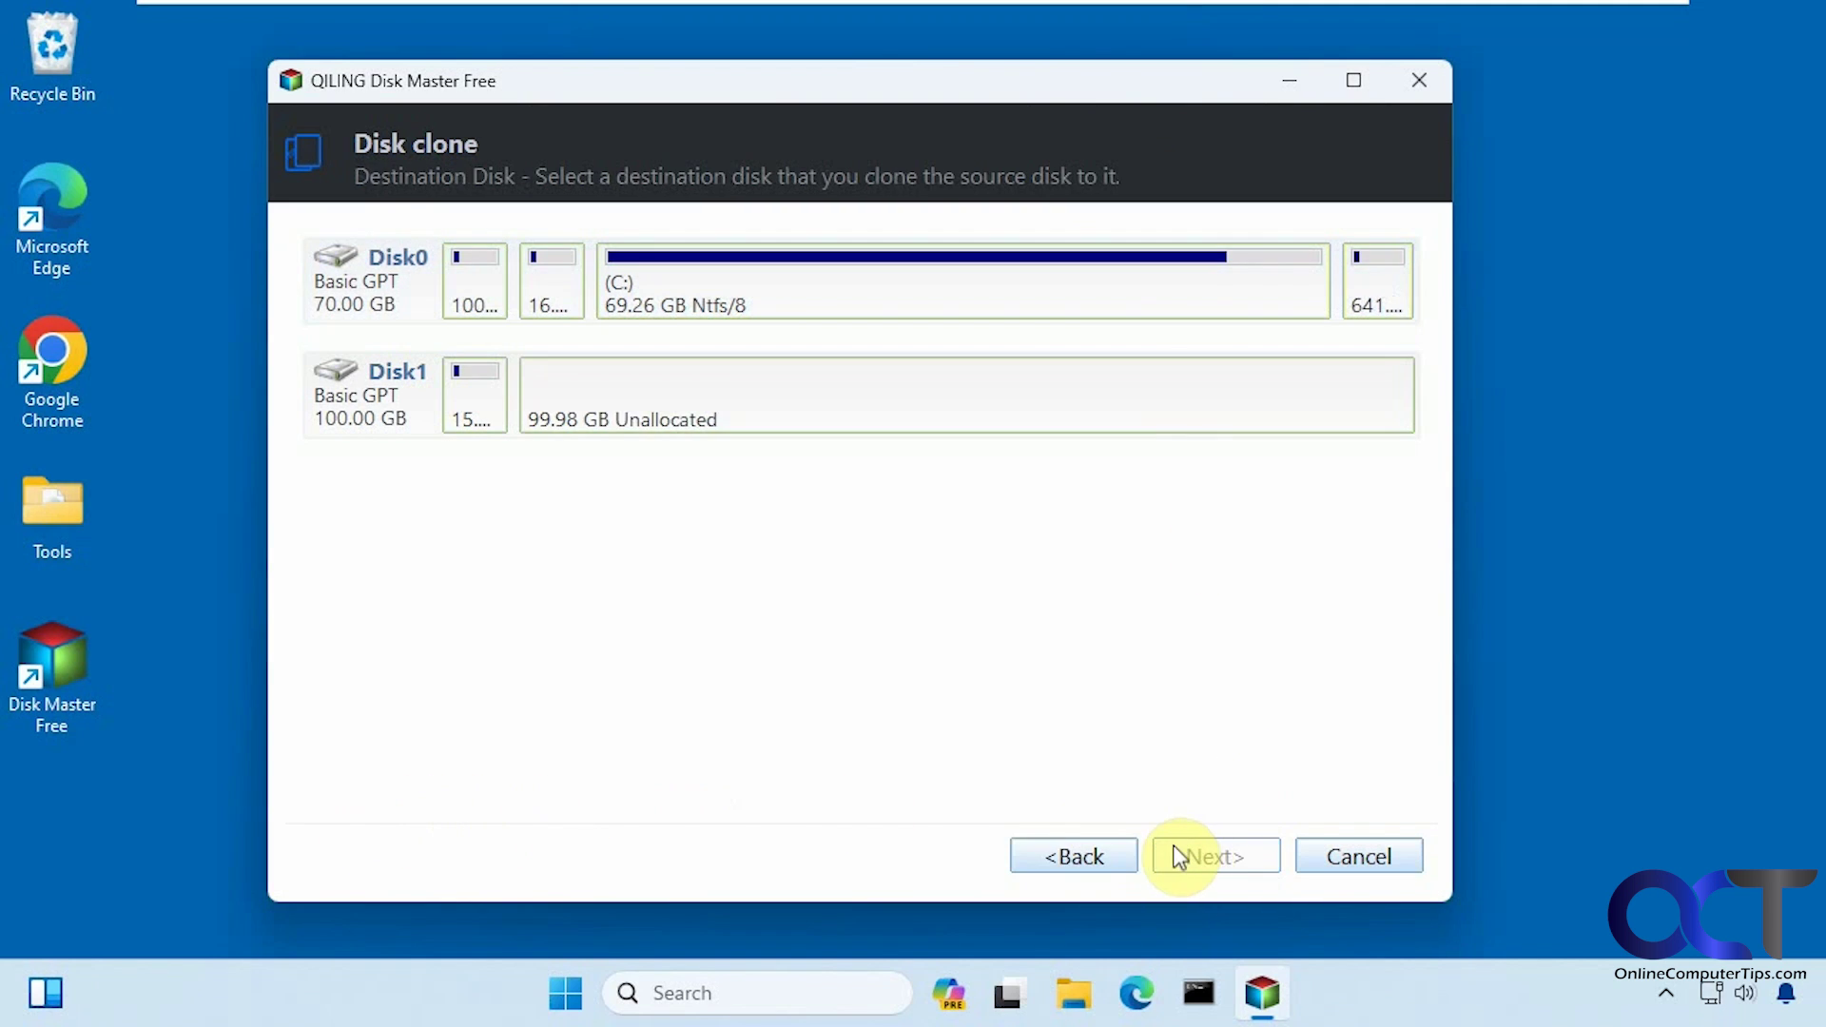
click(390, 368)
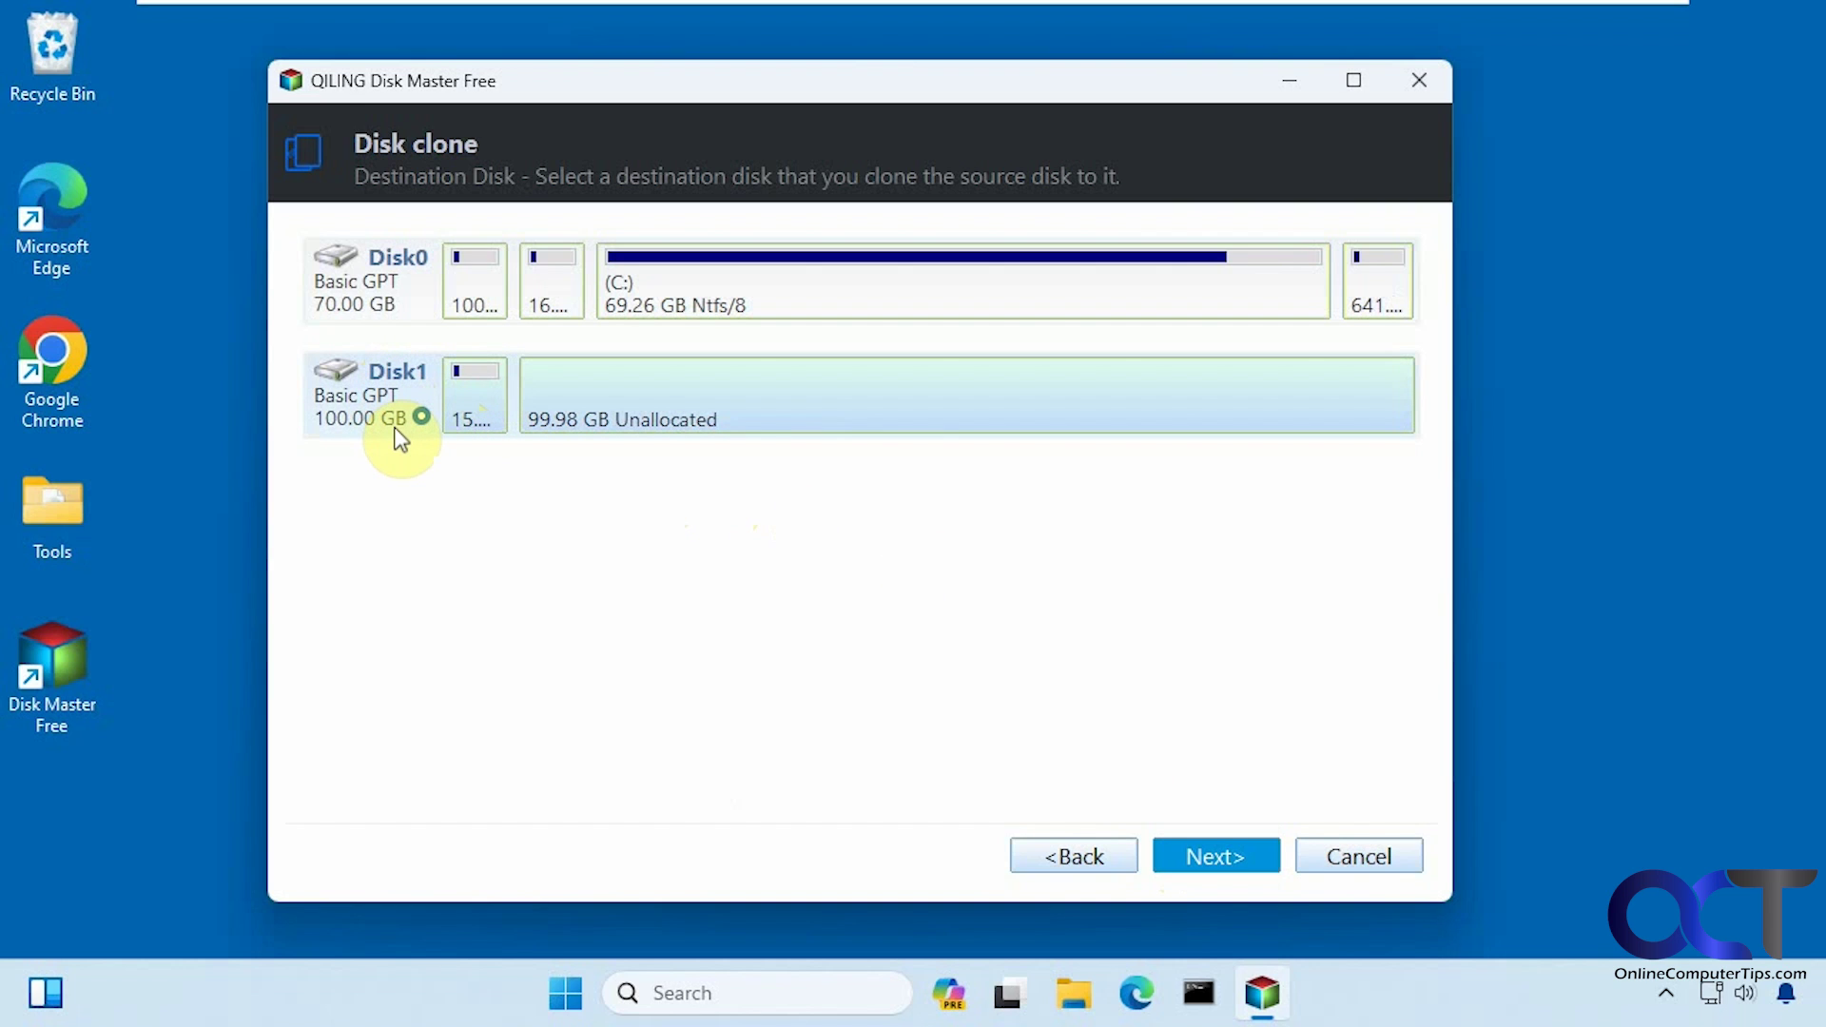
Step: Move the 641 MB partition to Disk1's end and stretch E: to 99.26 GB
click(1219, 858)
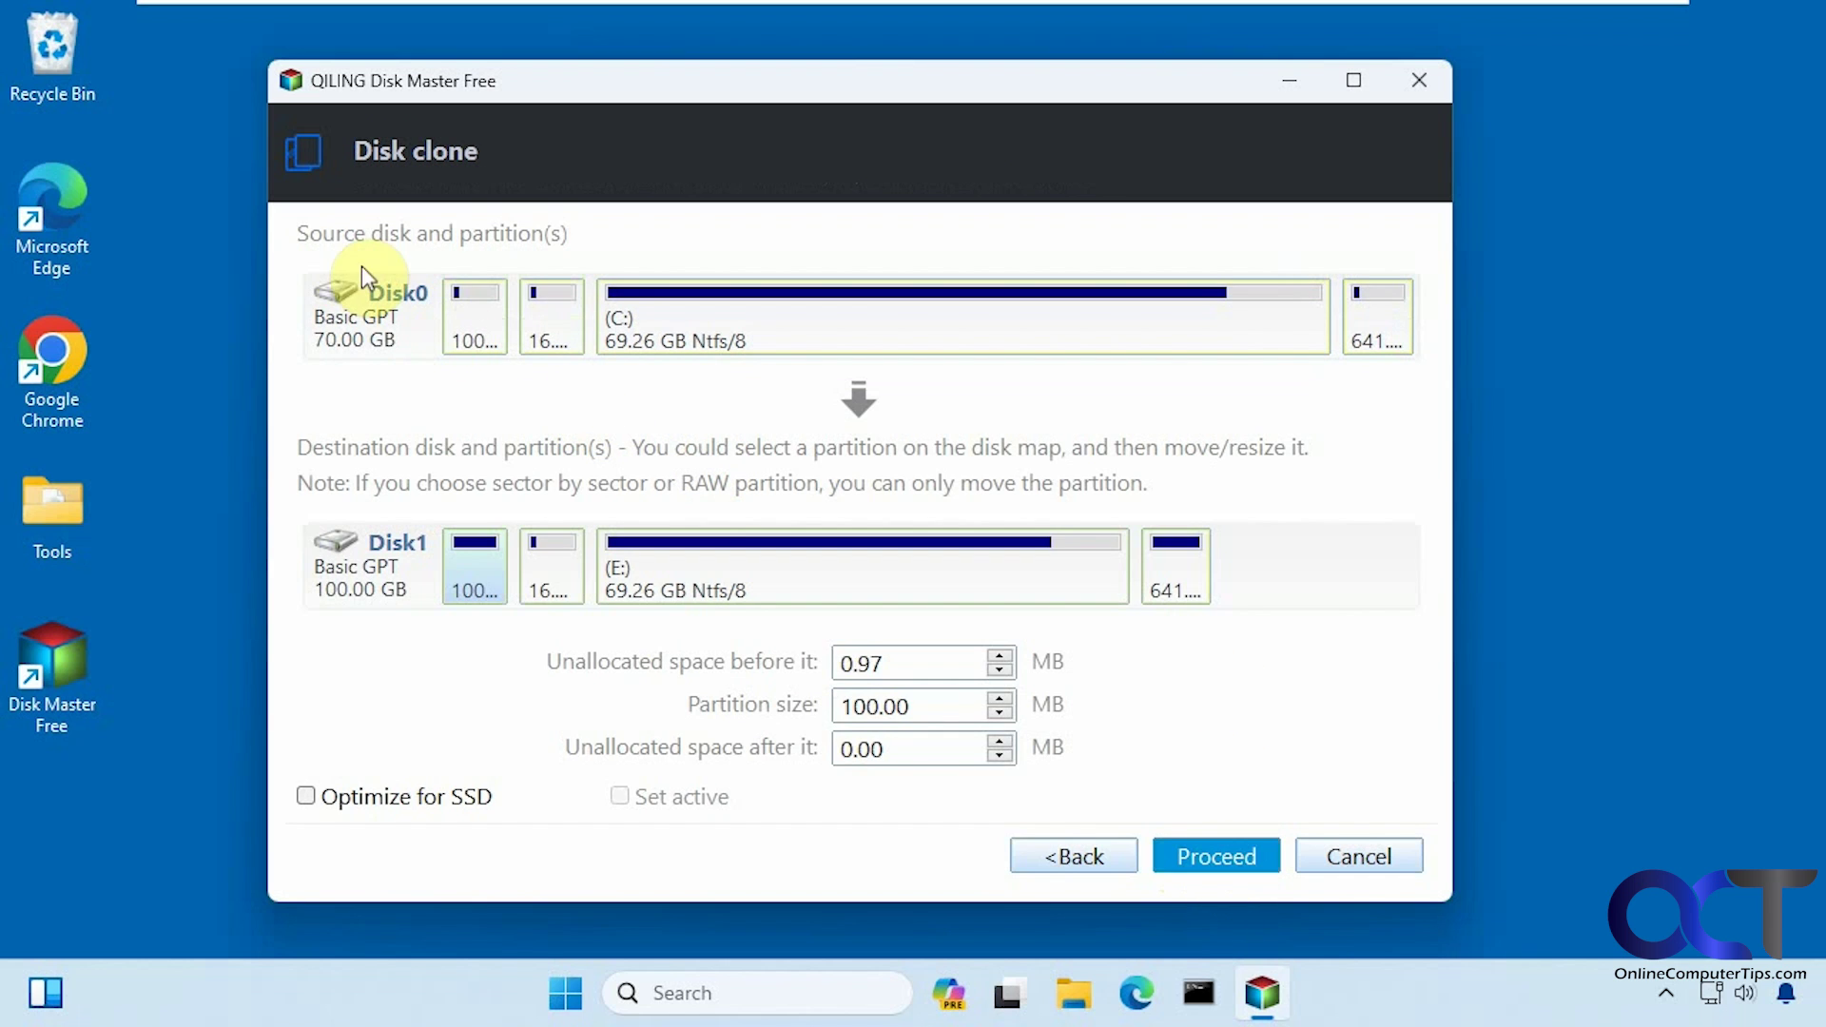
click(623, 538)
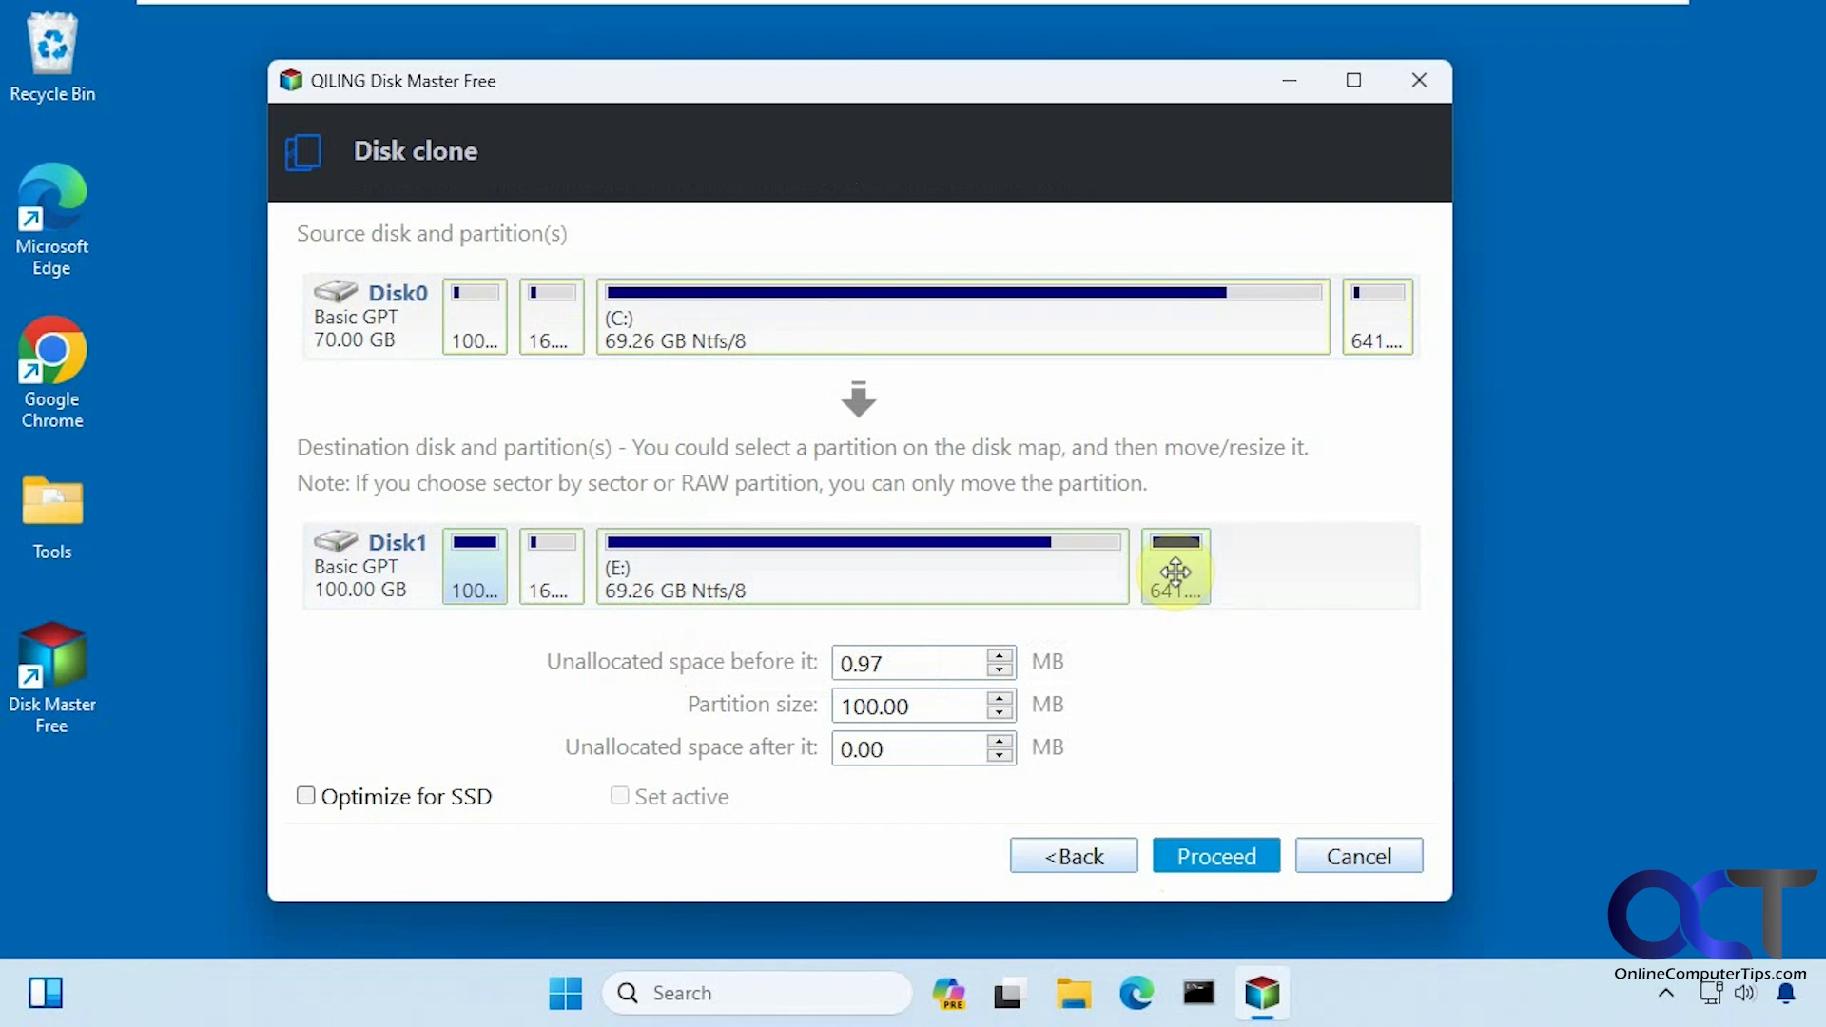
drag(1179, 569, 1378, 571)
drag(1151, 569, 1344, 573)
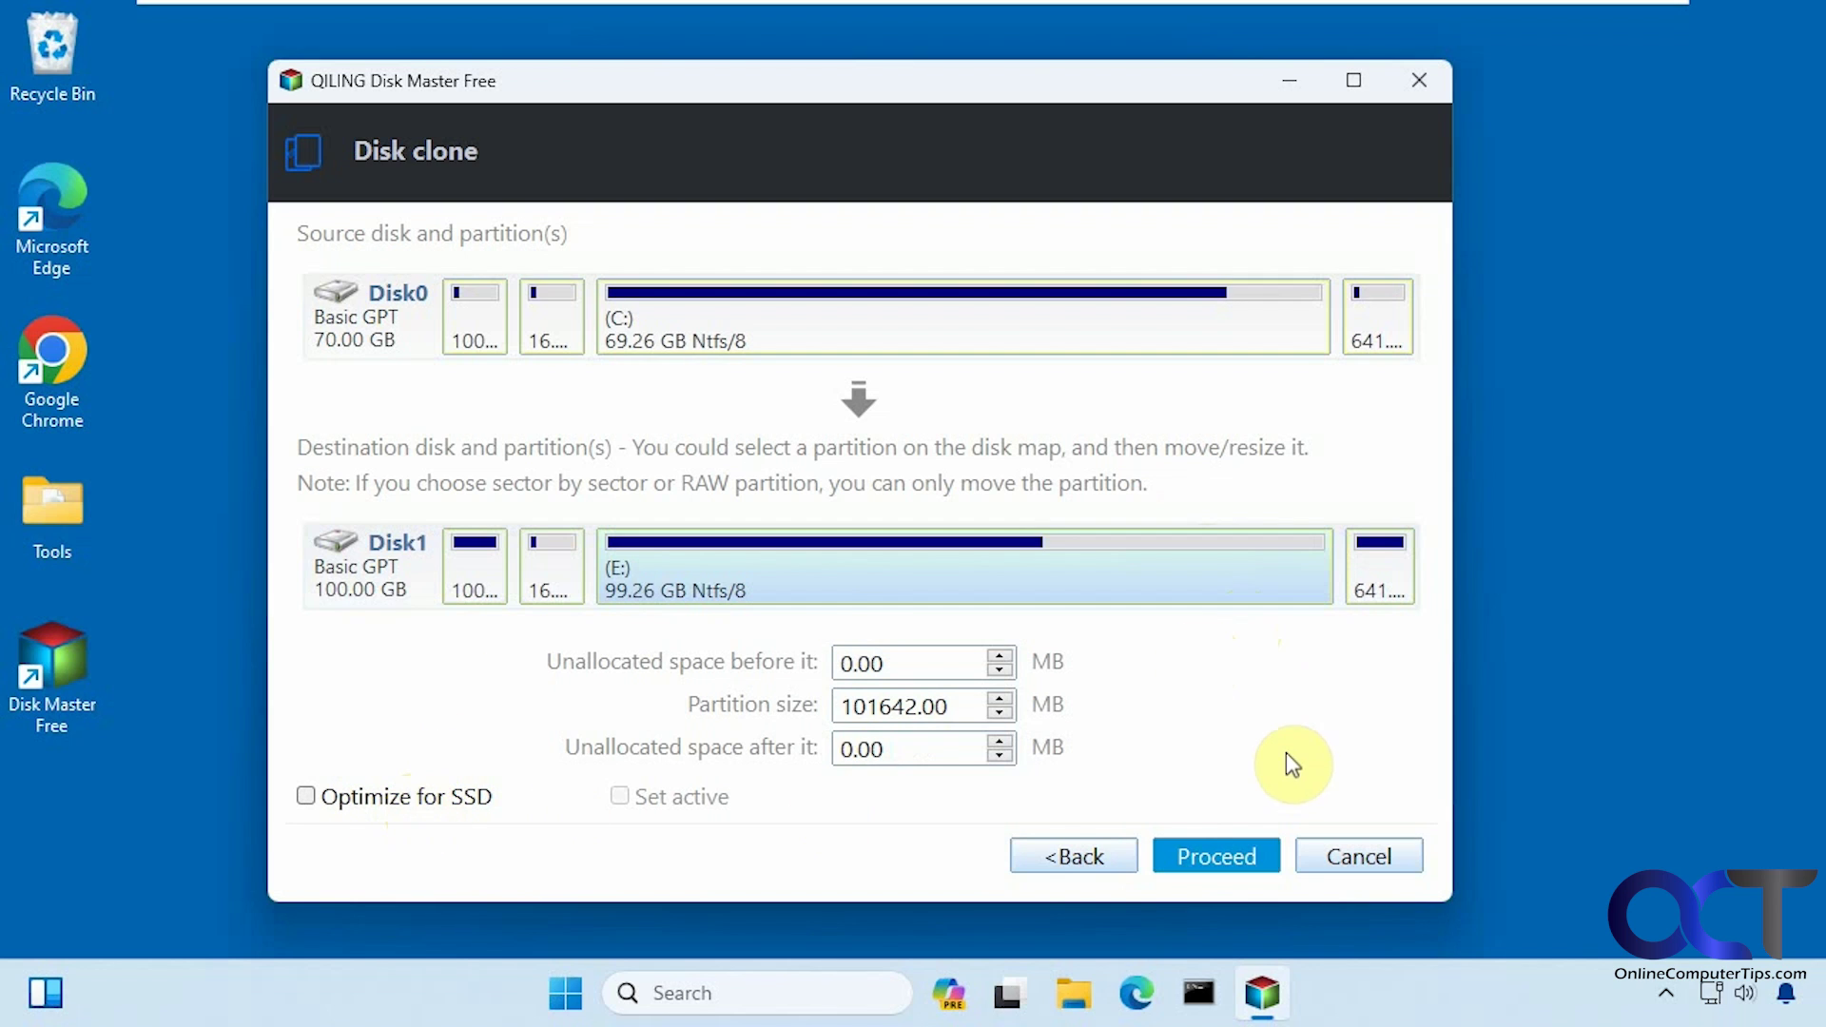
Step: Proceed with the clone and accept the warning that Disk1's data will be overwritten
click(1210, 858)
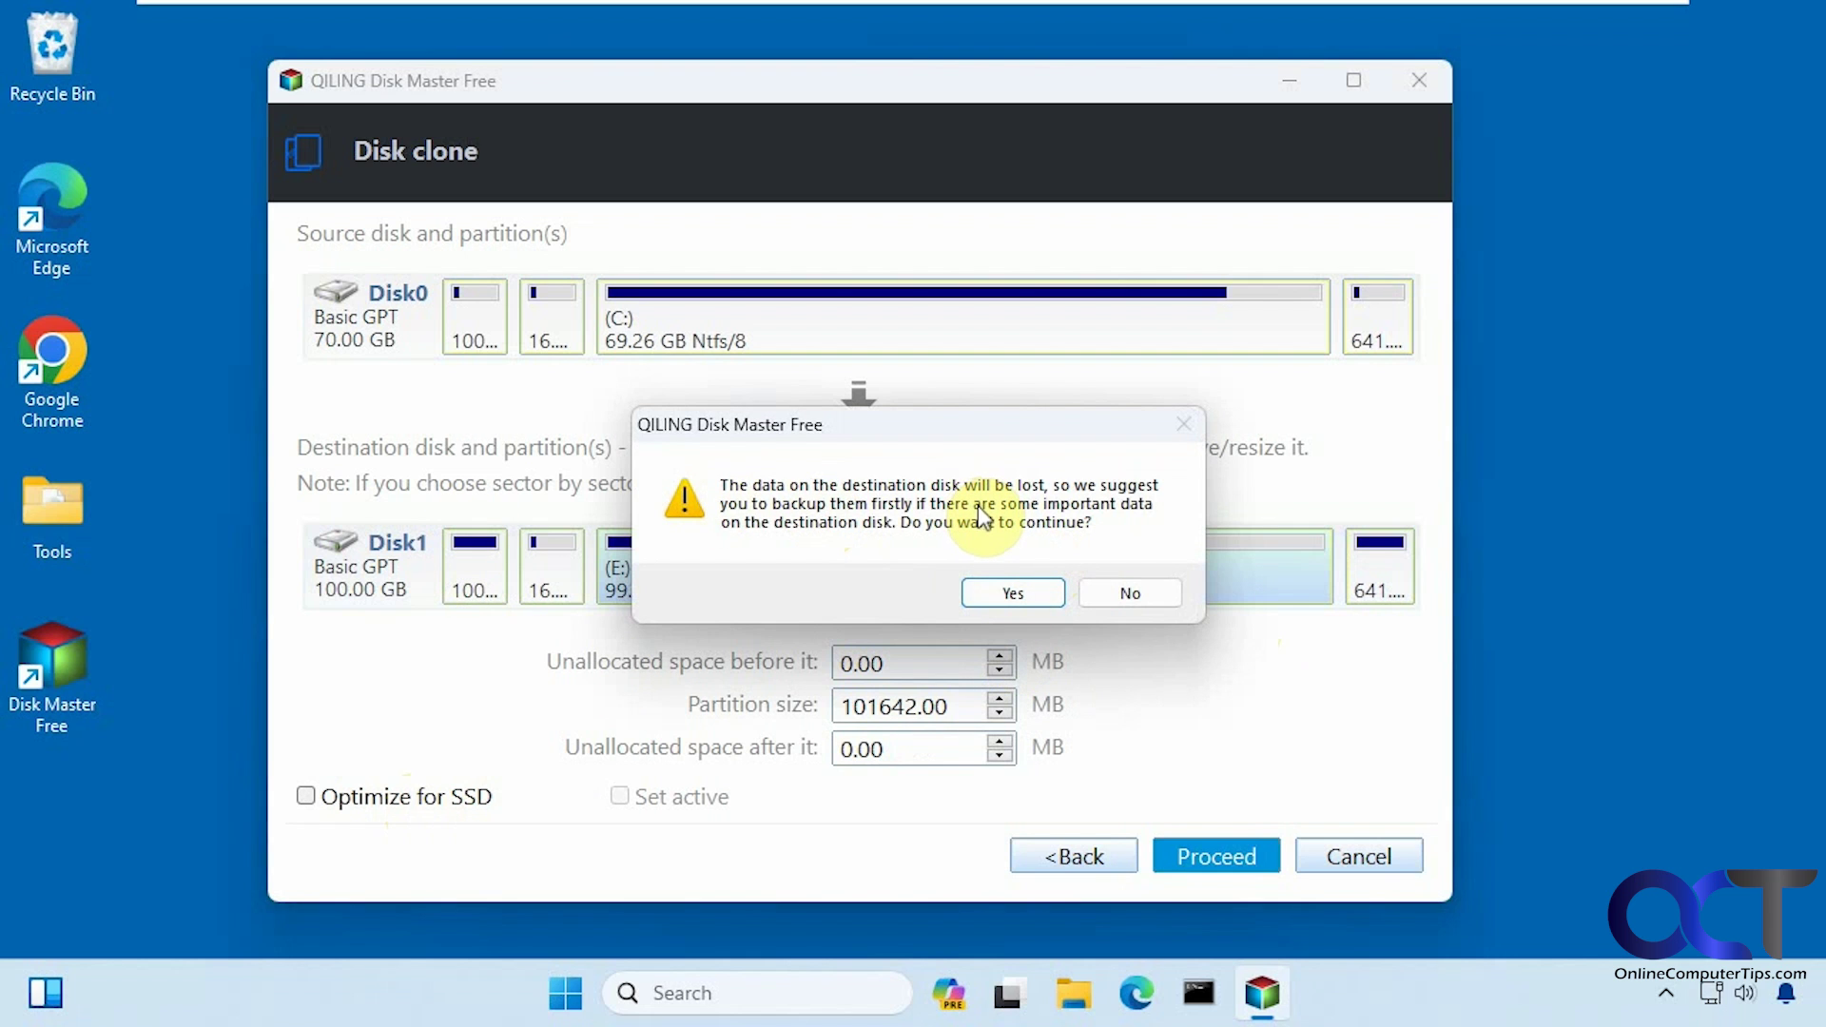
click(1027, 594)
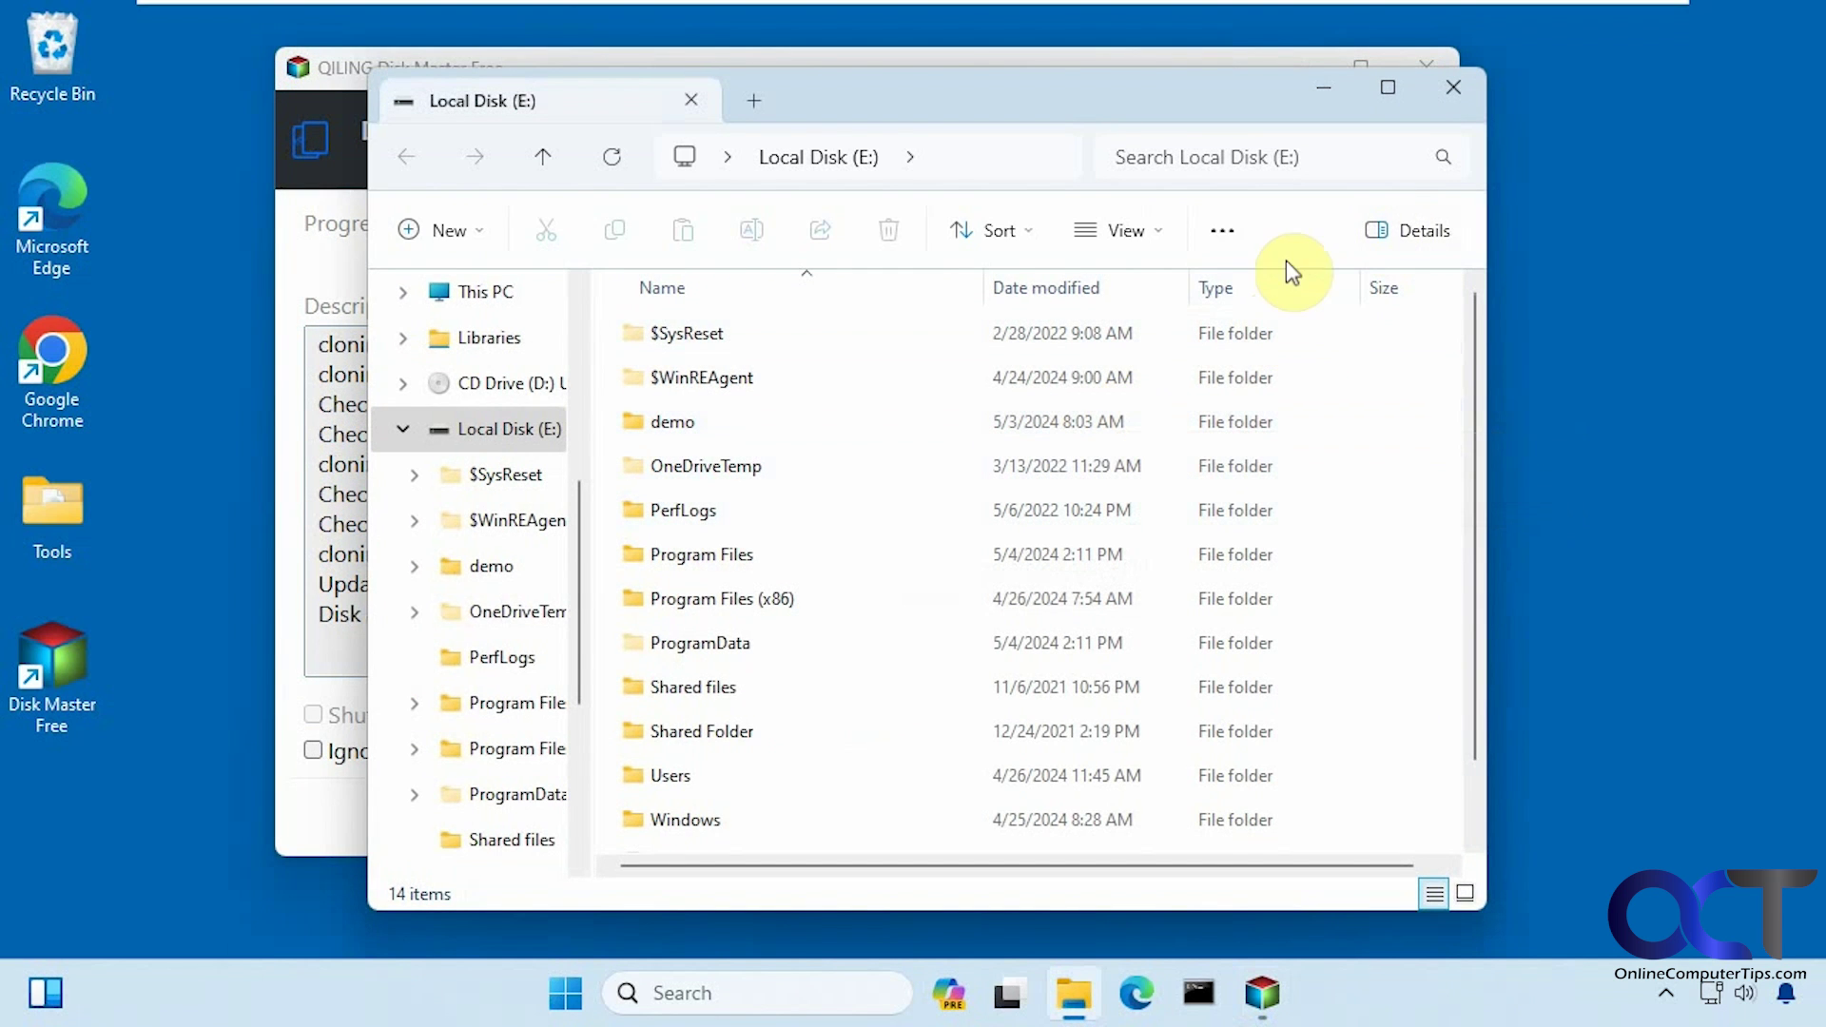
Step: Close the E: Explorer window and confirm in Disk Management that Disk 1 holds a 99.26 GB E: partition
click(1462, 84)
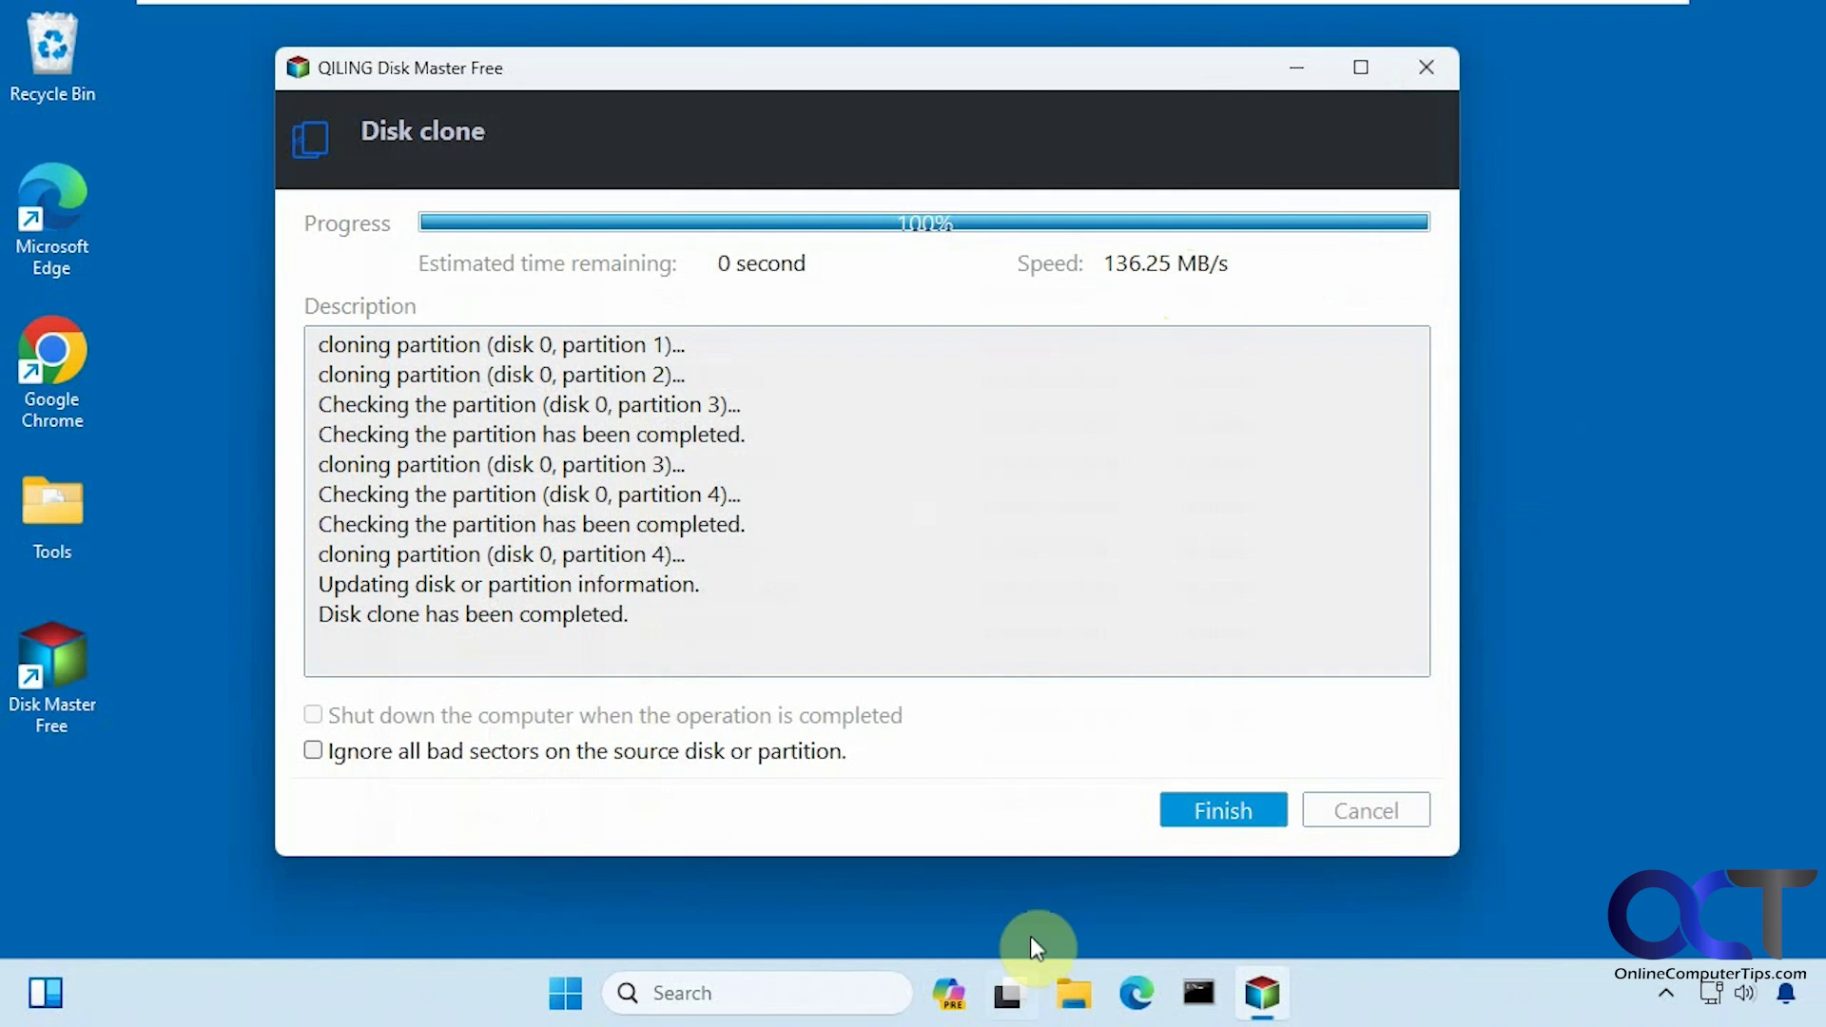
click(834, 990)
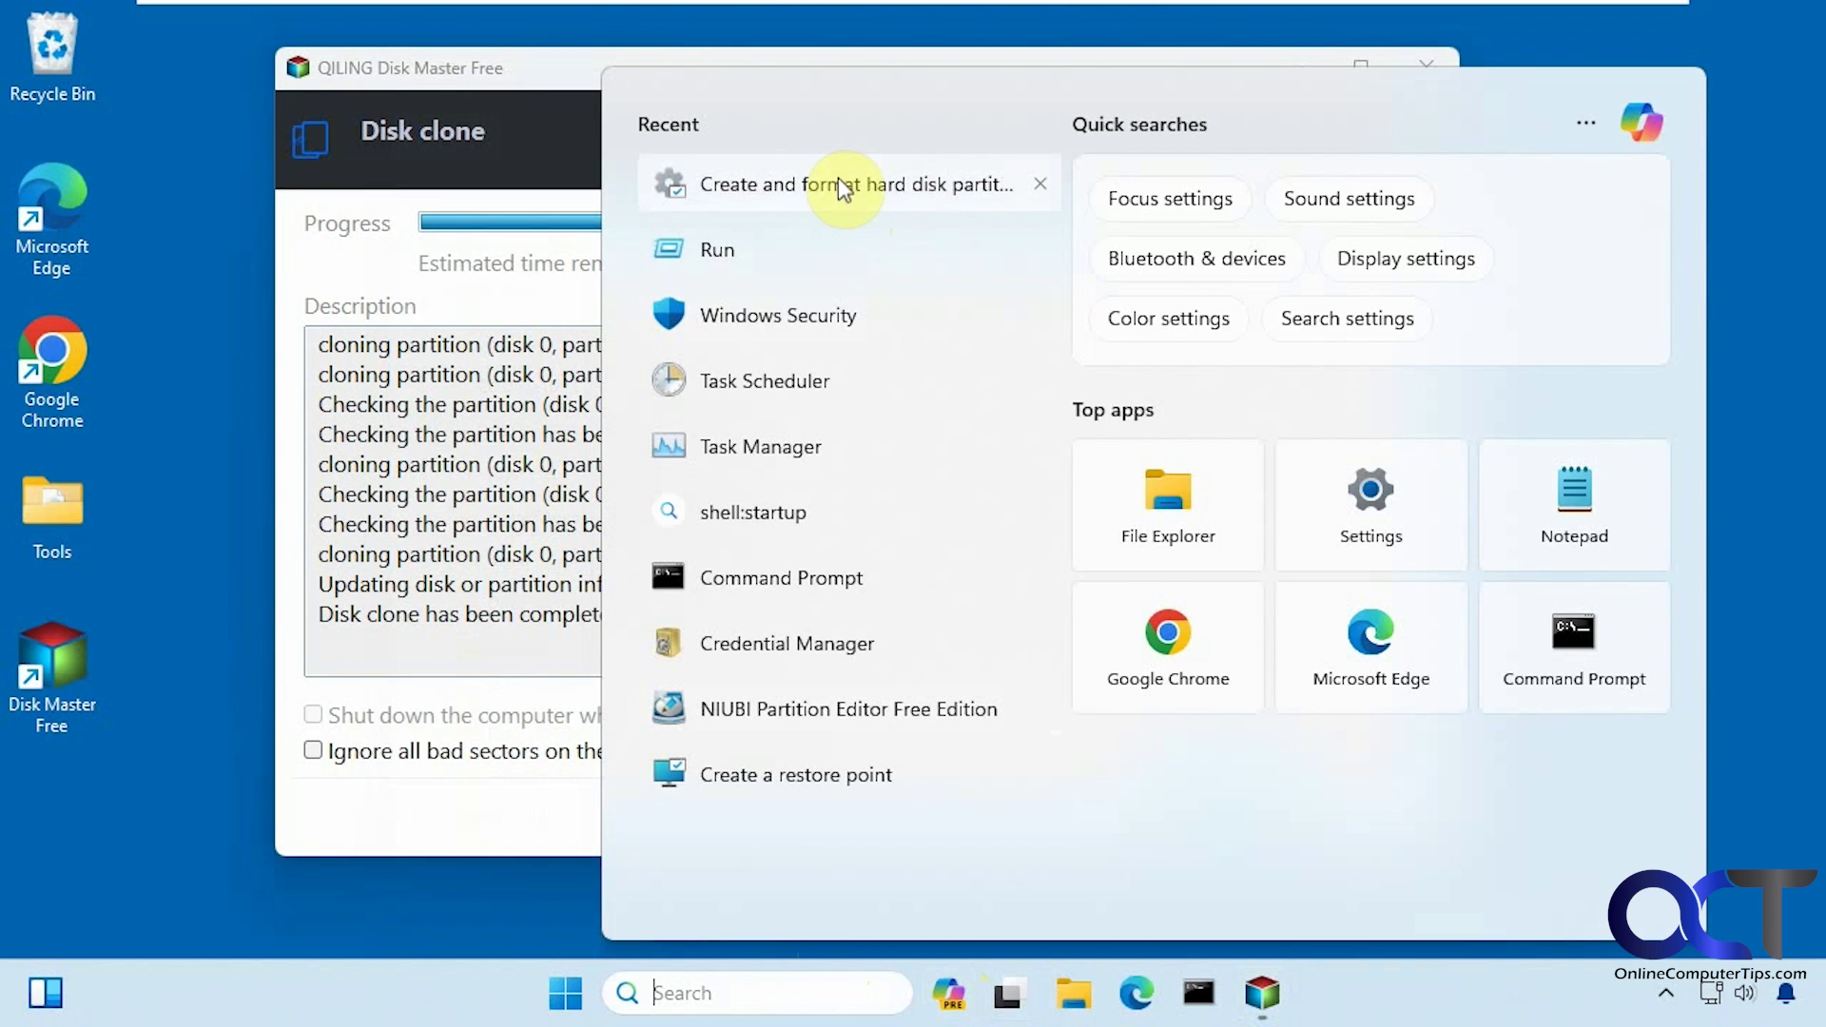
click(837, 184)
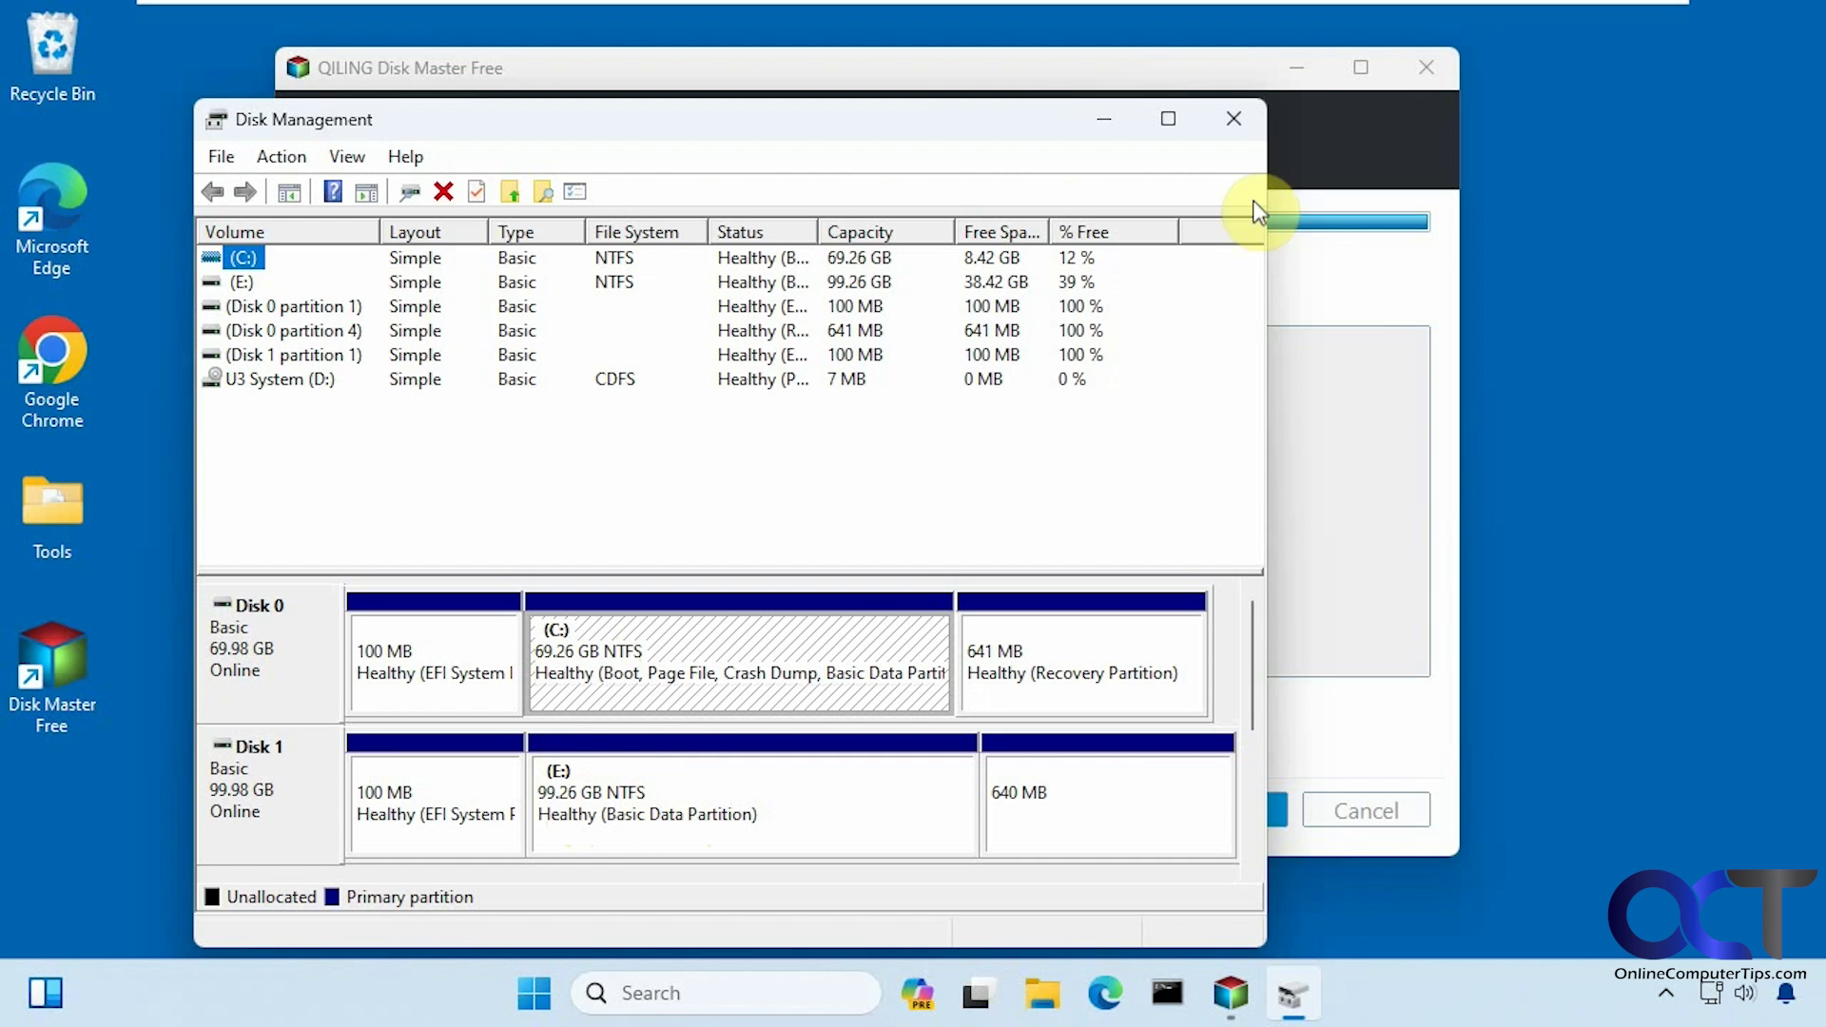
click(1235, 118)
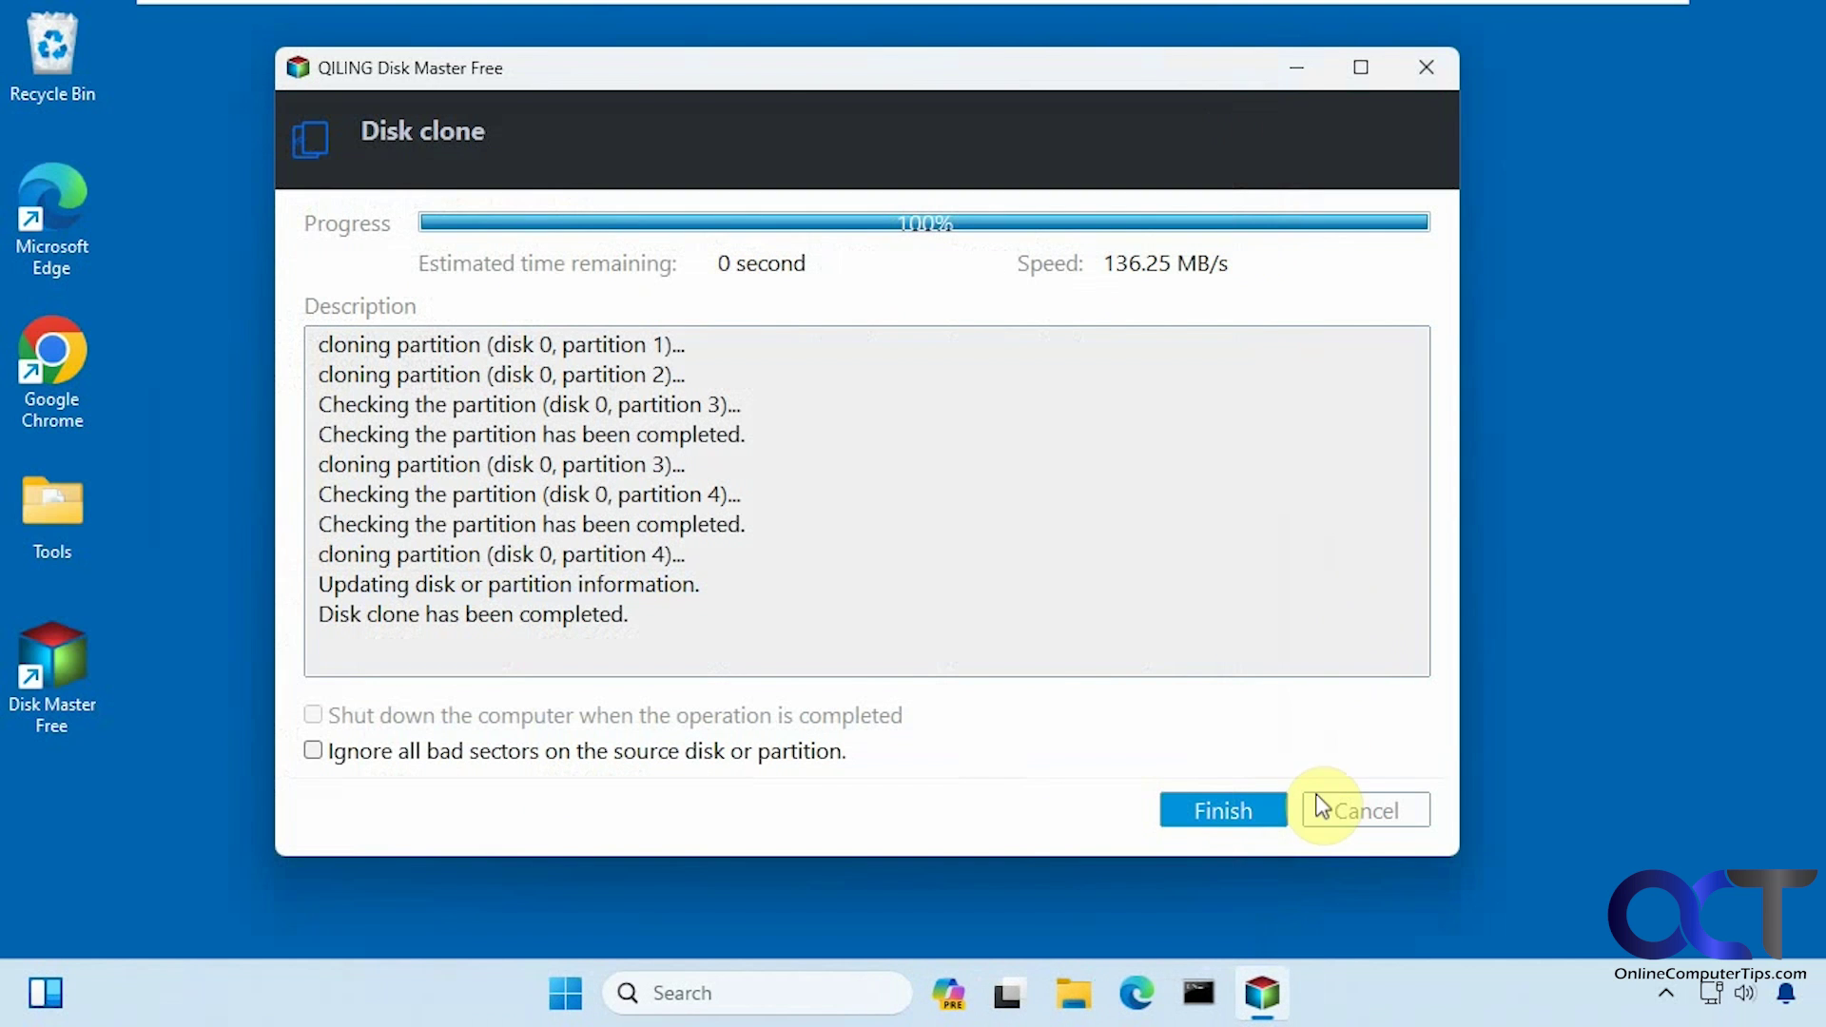
Step: Finish the clone wizard, exit Disk Master Free, and restart Windows
click(1223, 811)
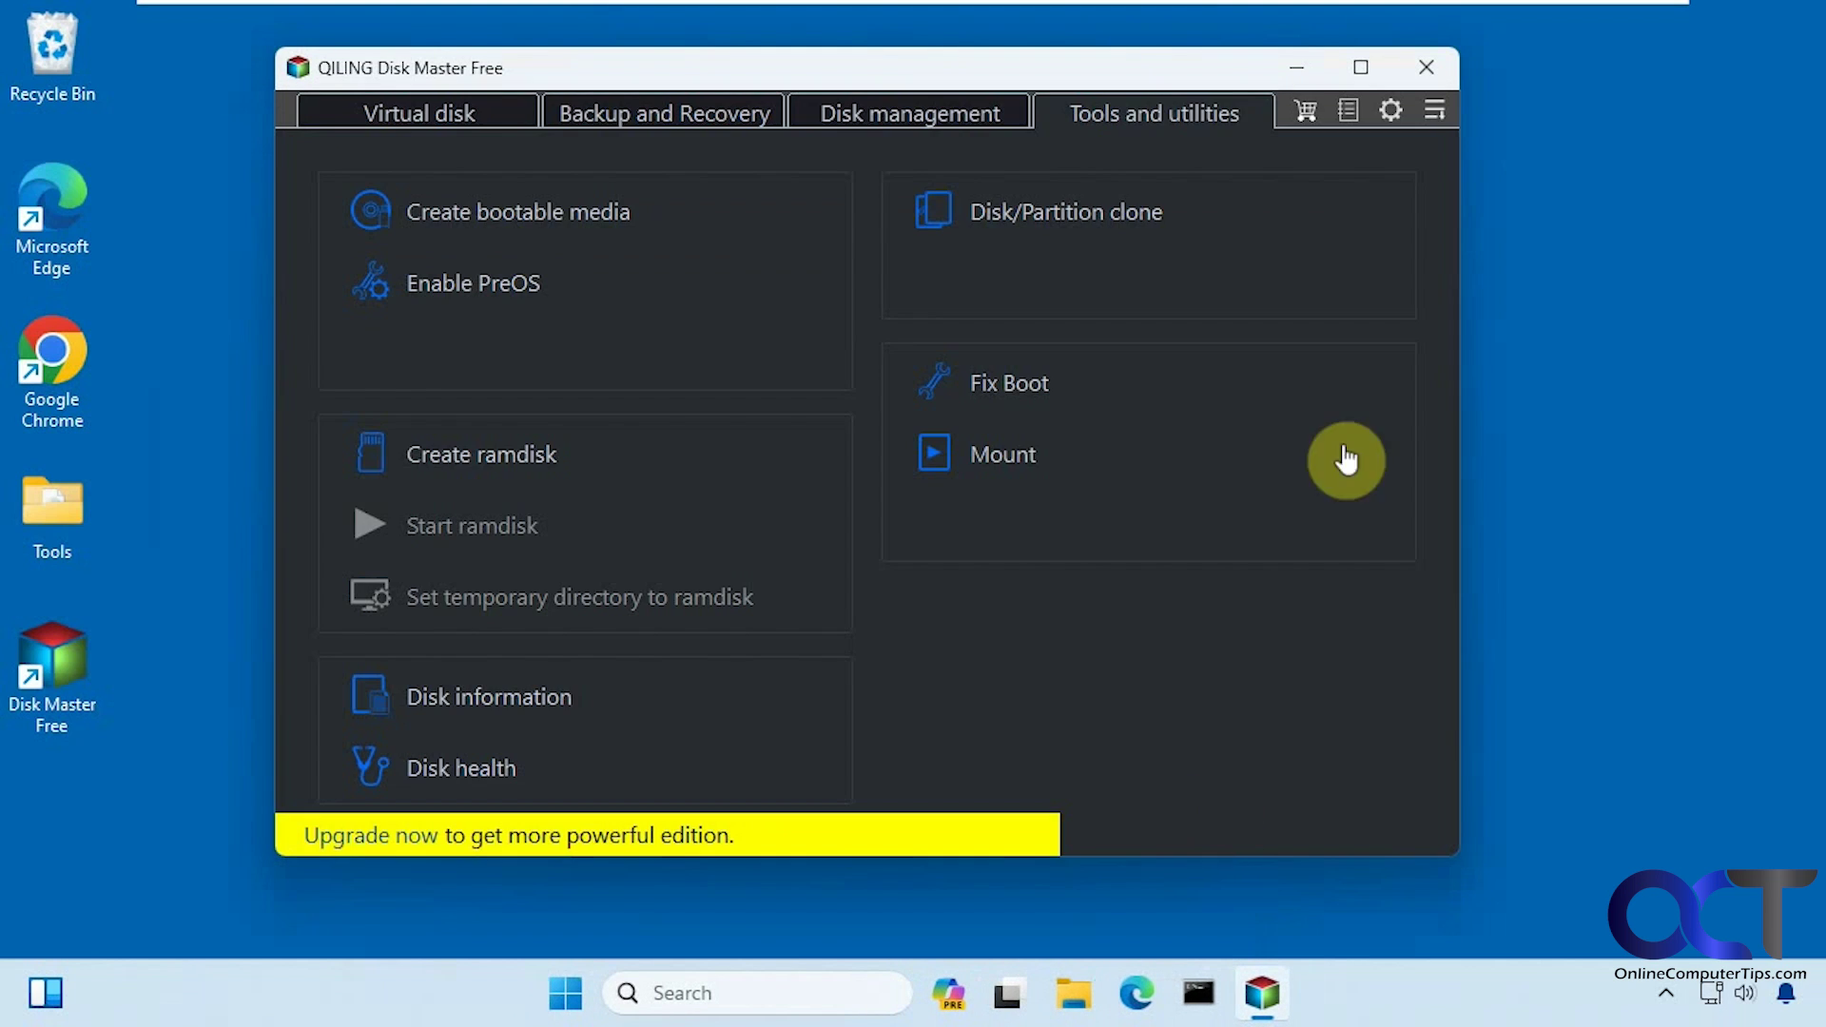
click(1432, 69)
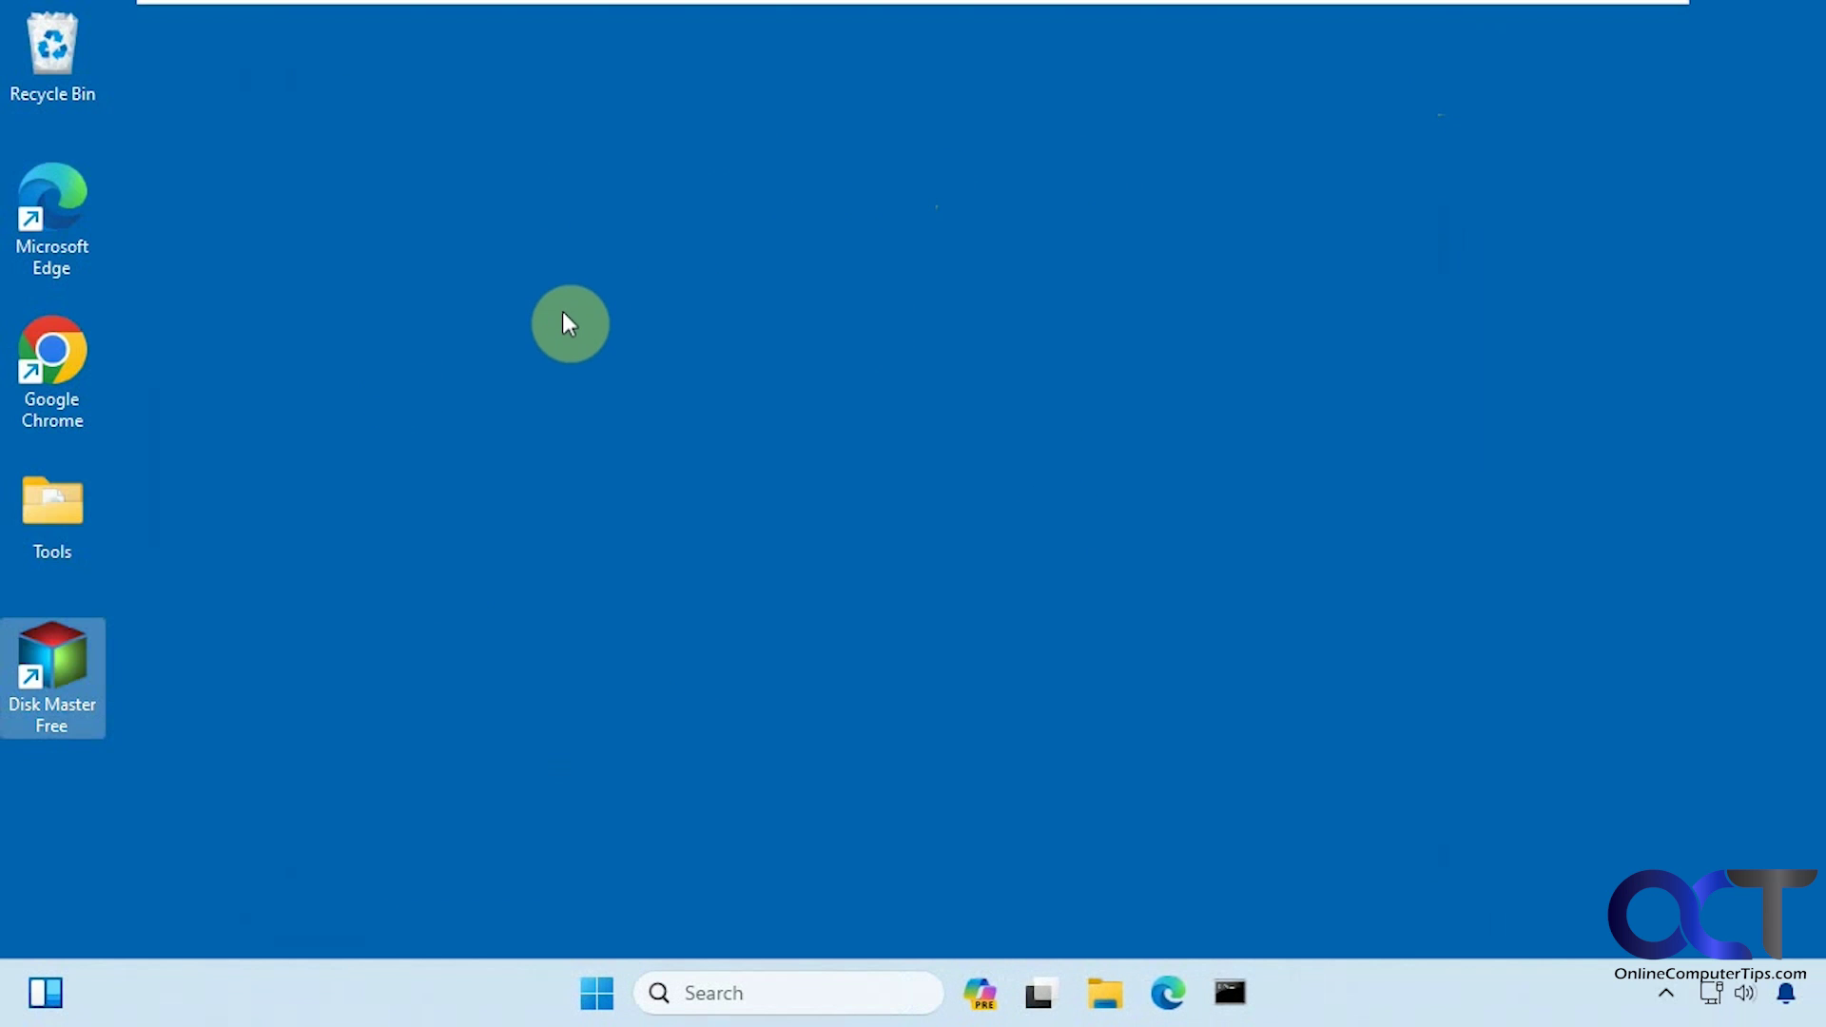
click(599, 993)
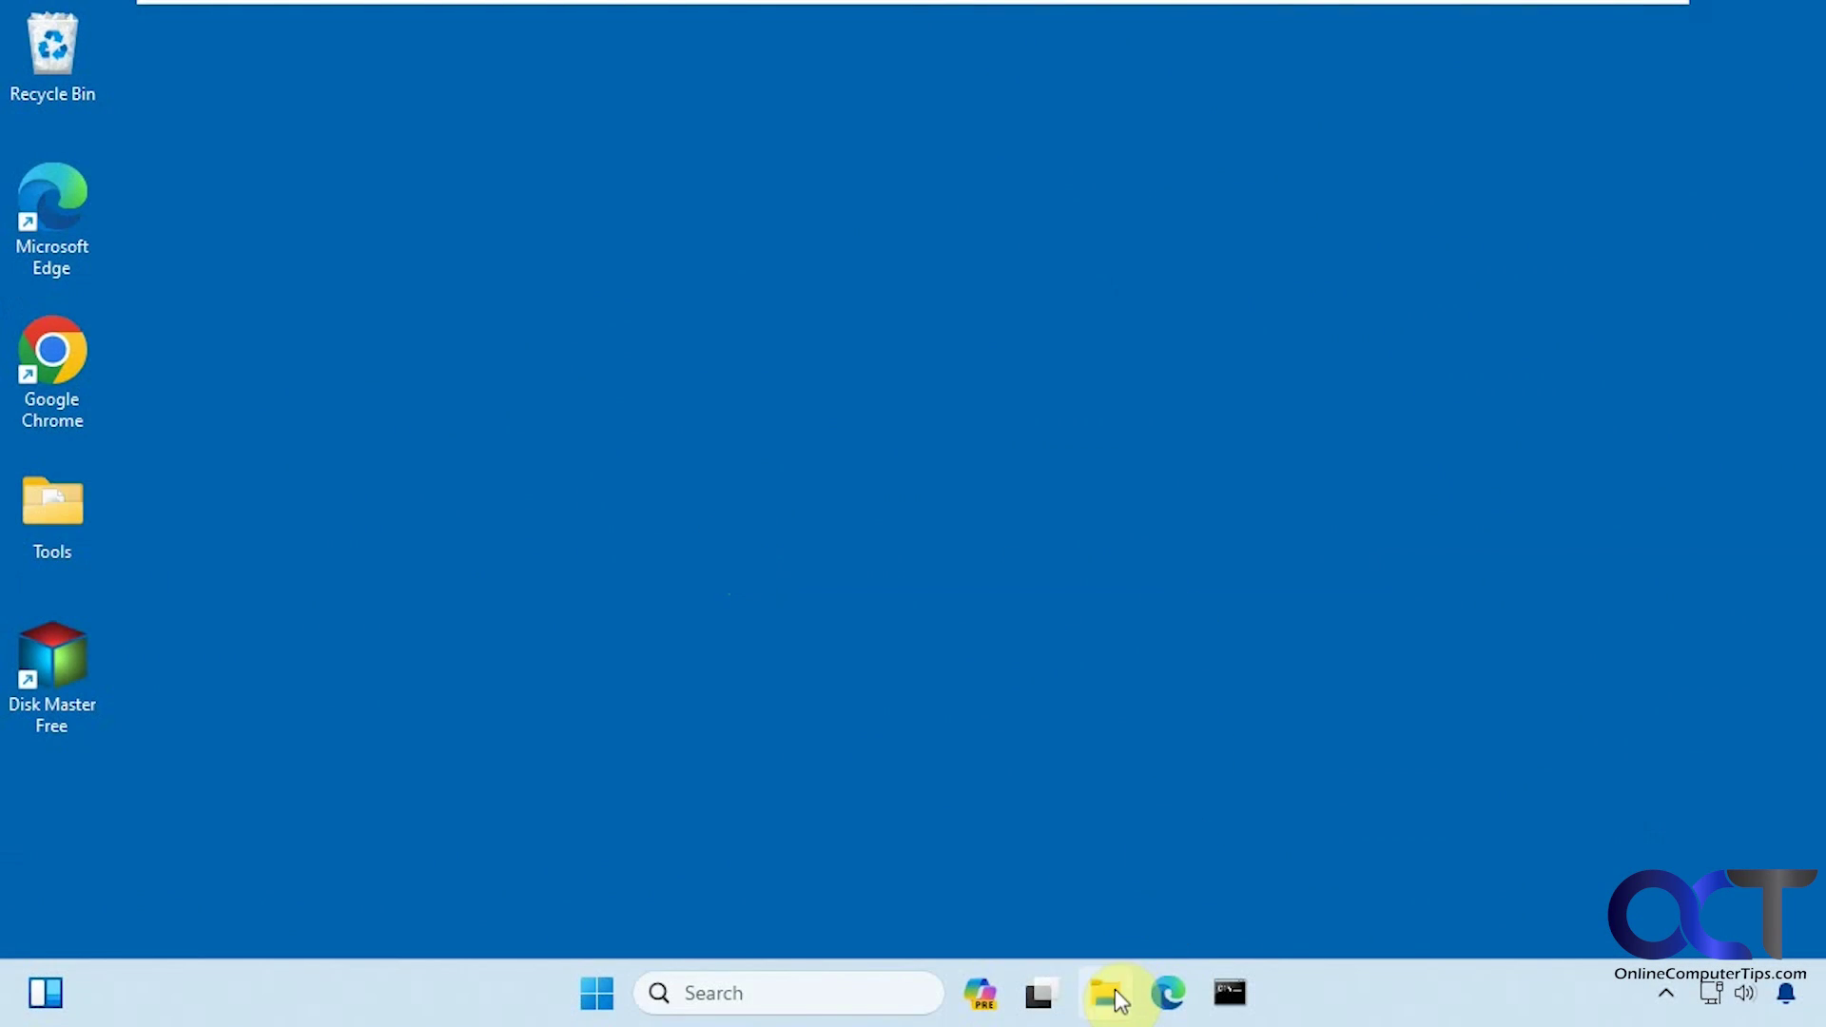
Step: Confirm in This PC that C: is now 99 GB, then reopen Disk Management to check Disk 0
click(1108, 993)
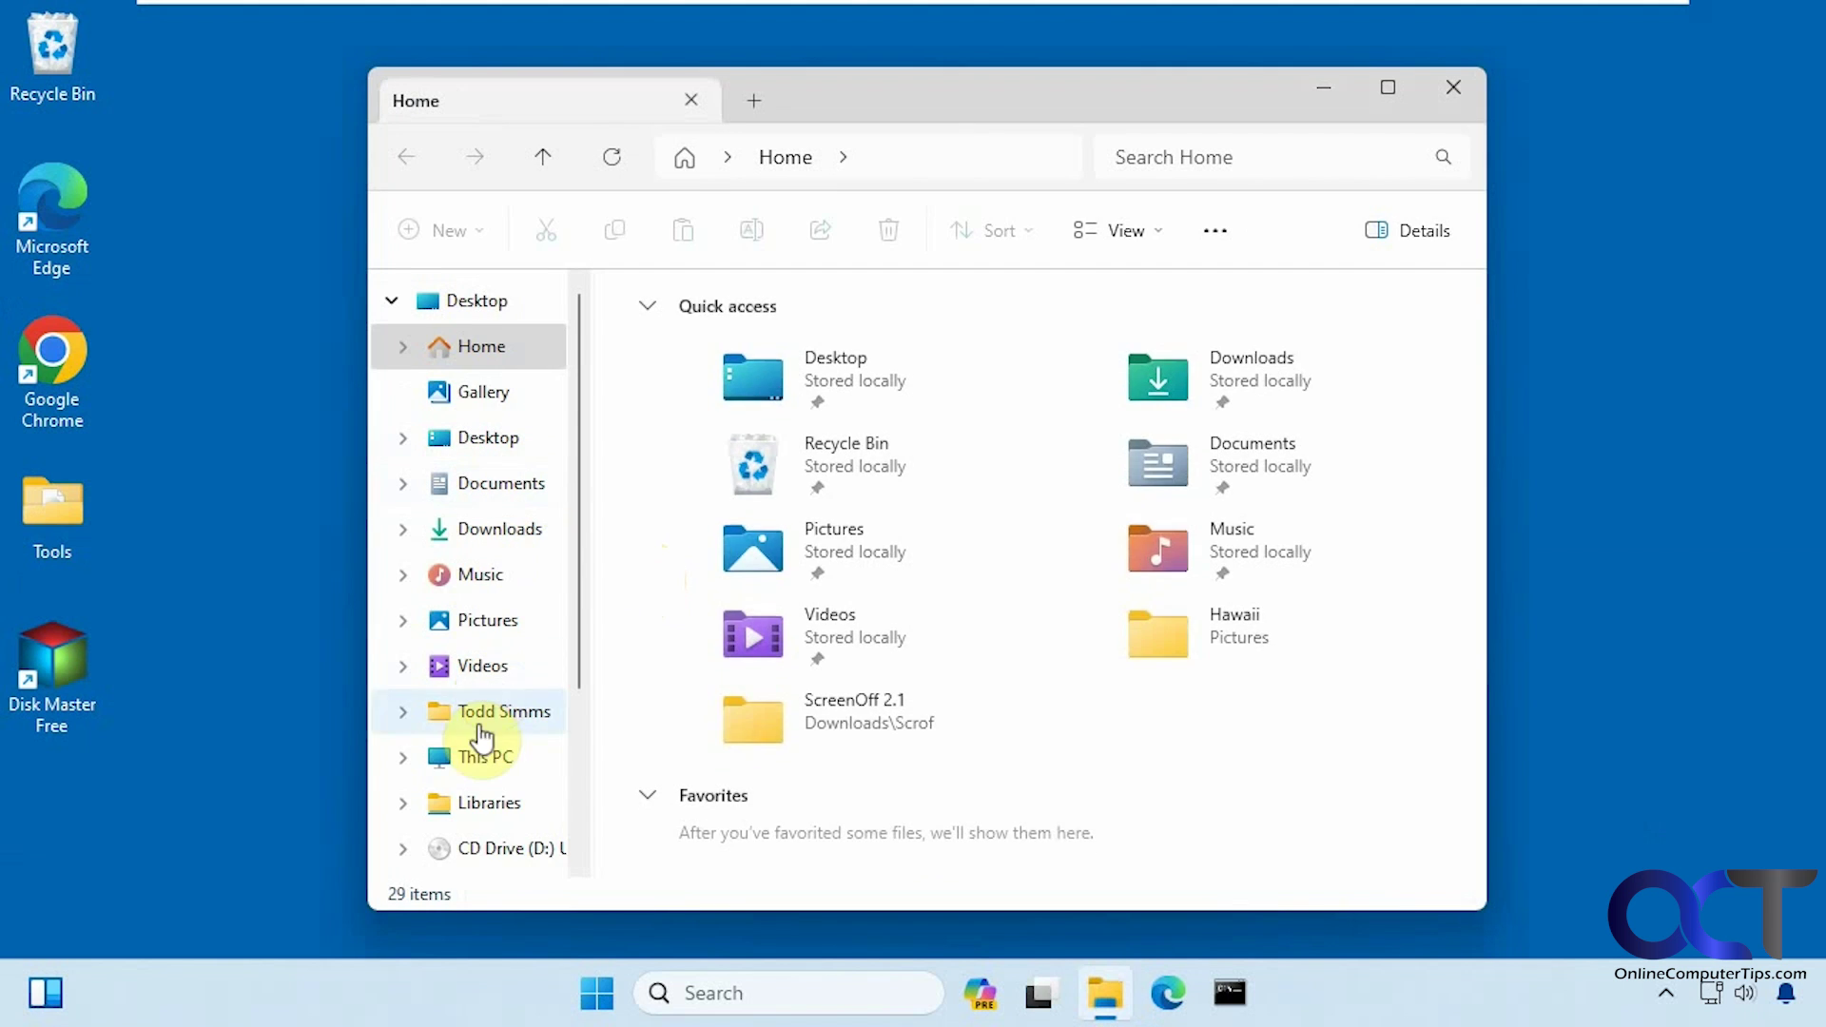
click(484, 756)
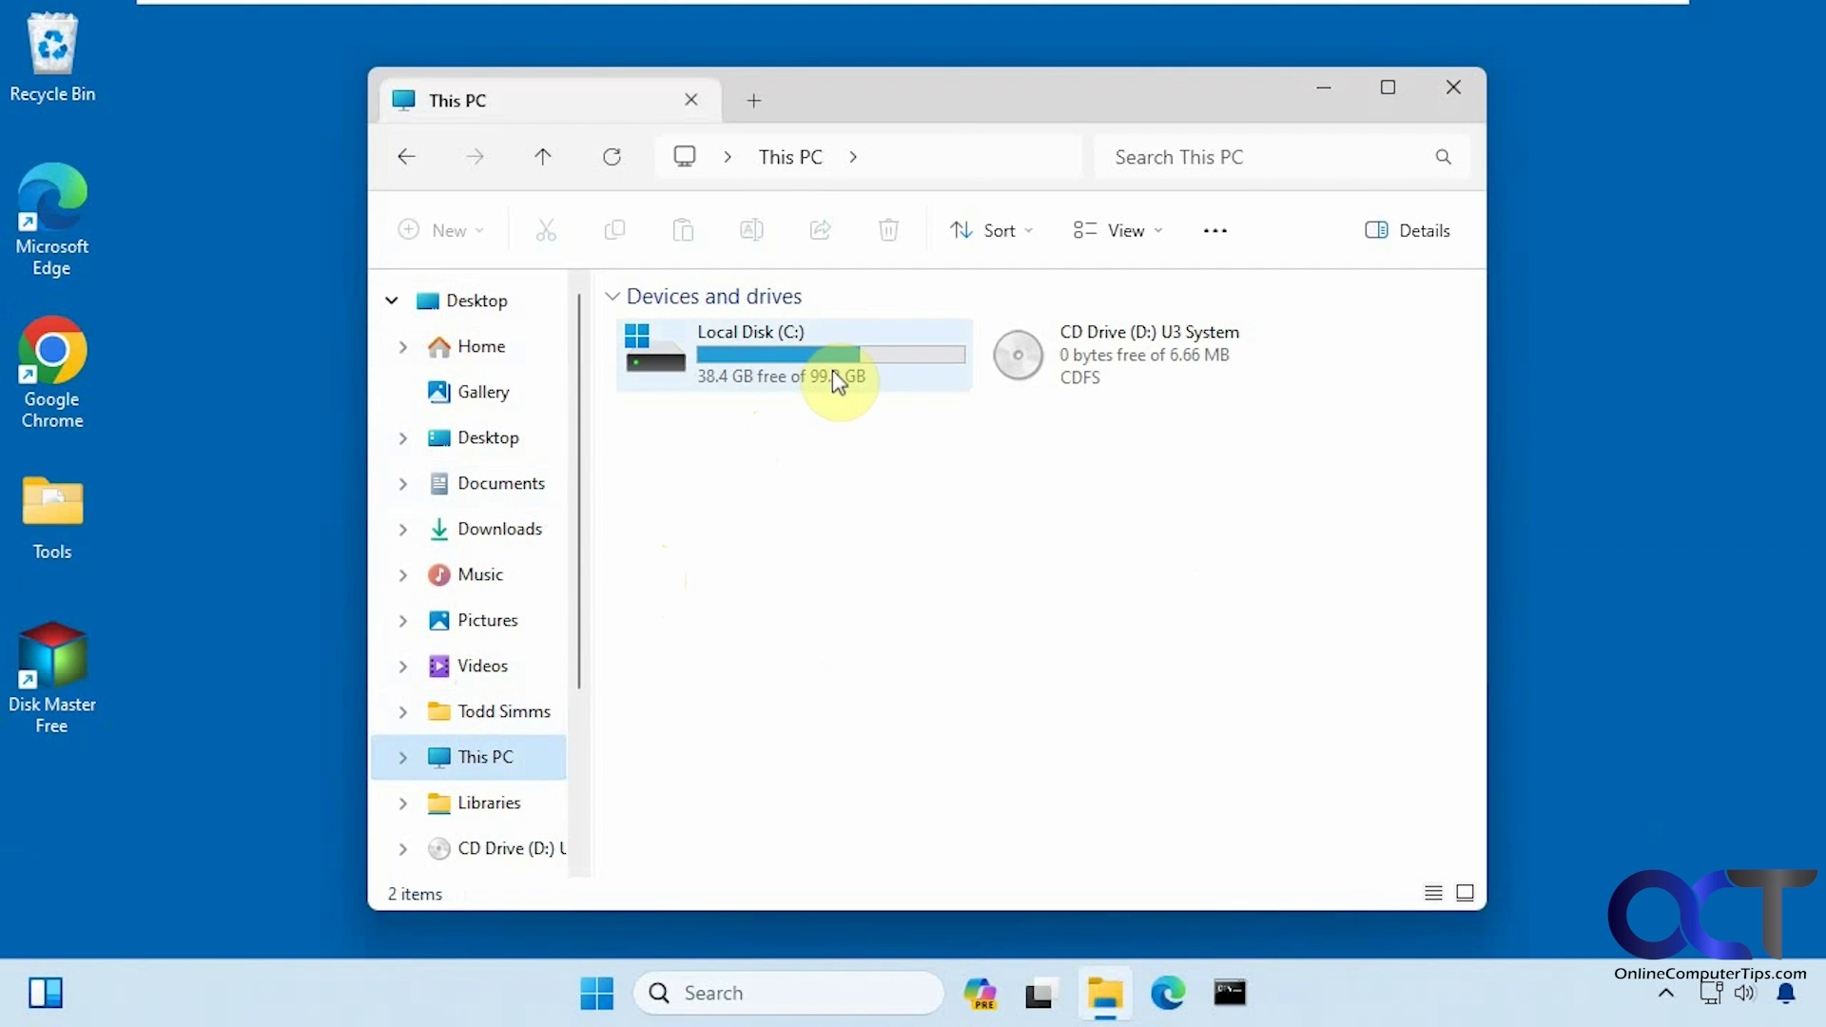
click(1465, 88)
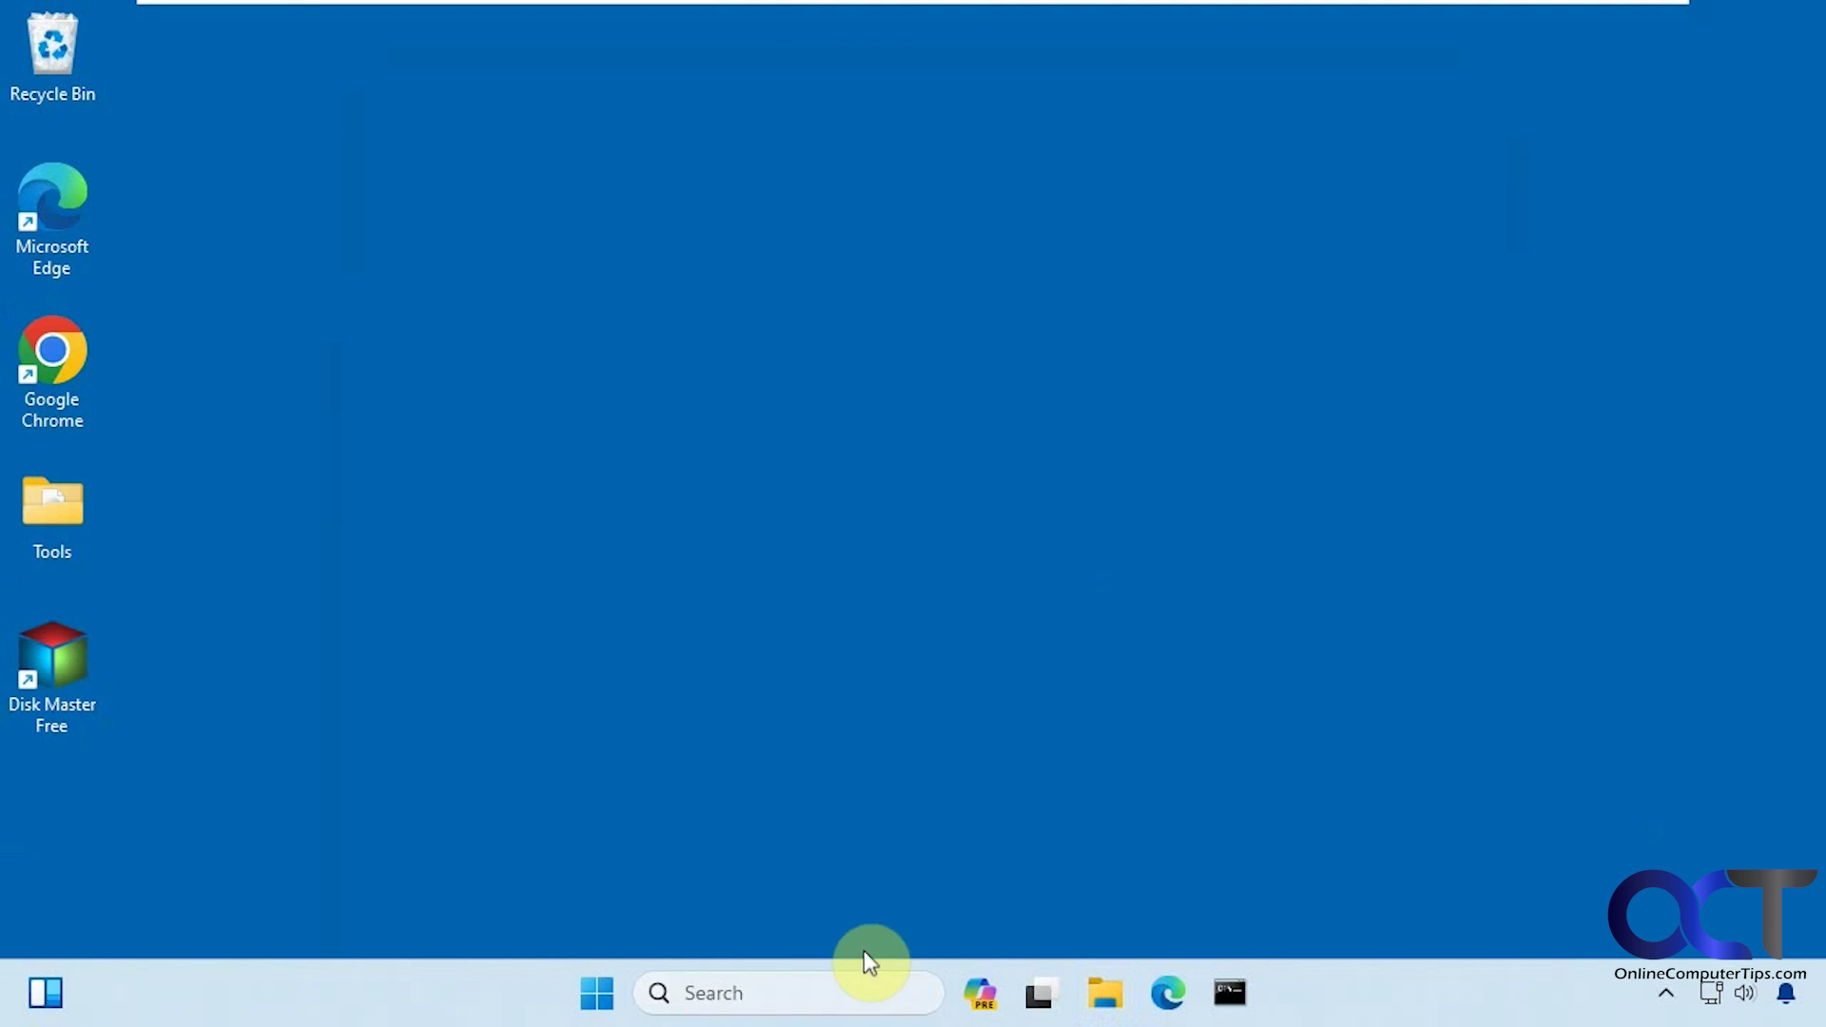
click(832, 993)
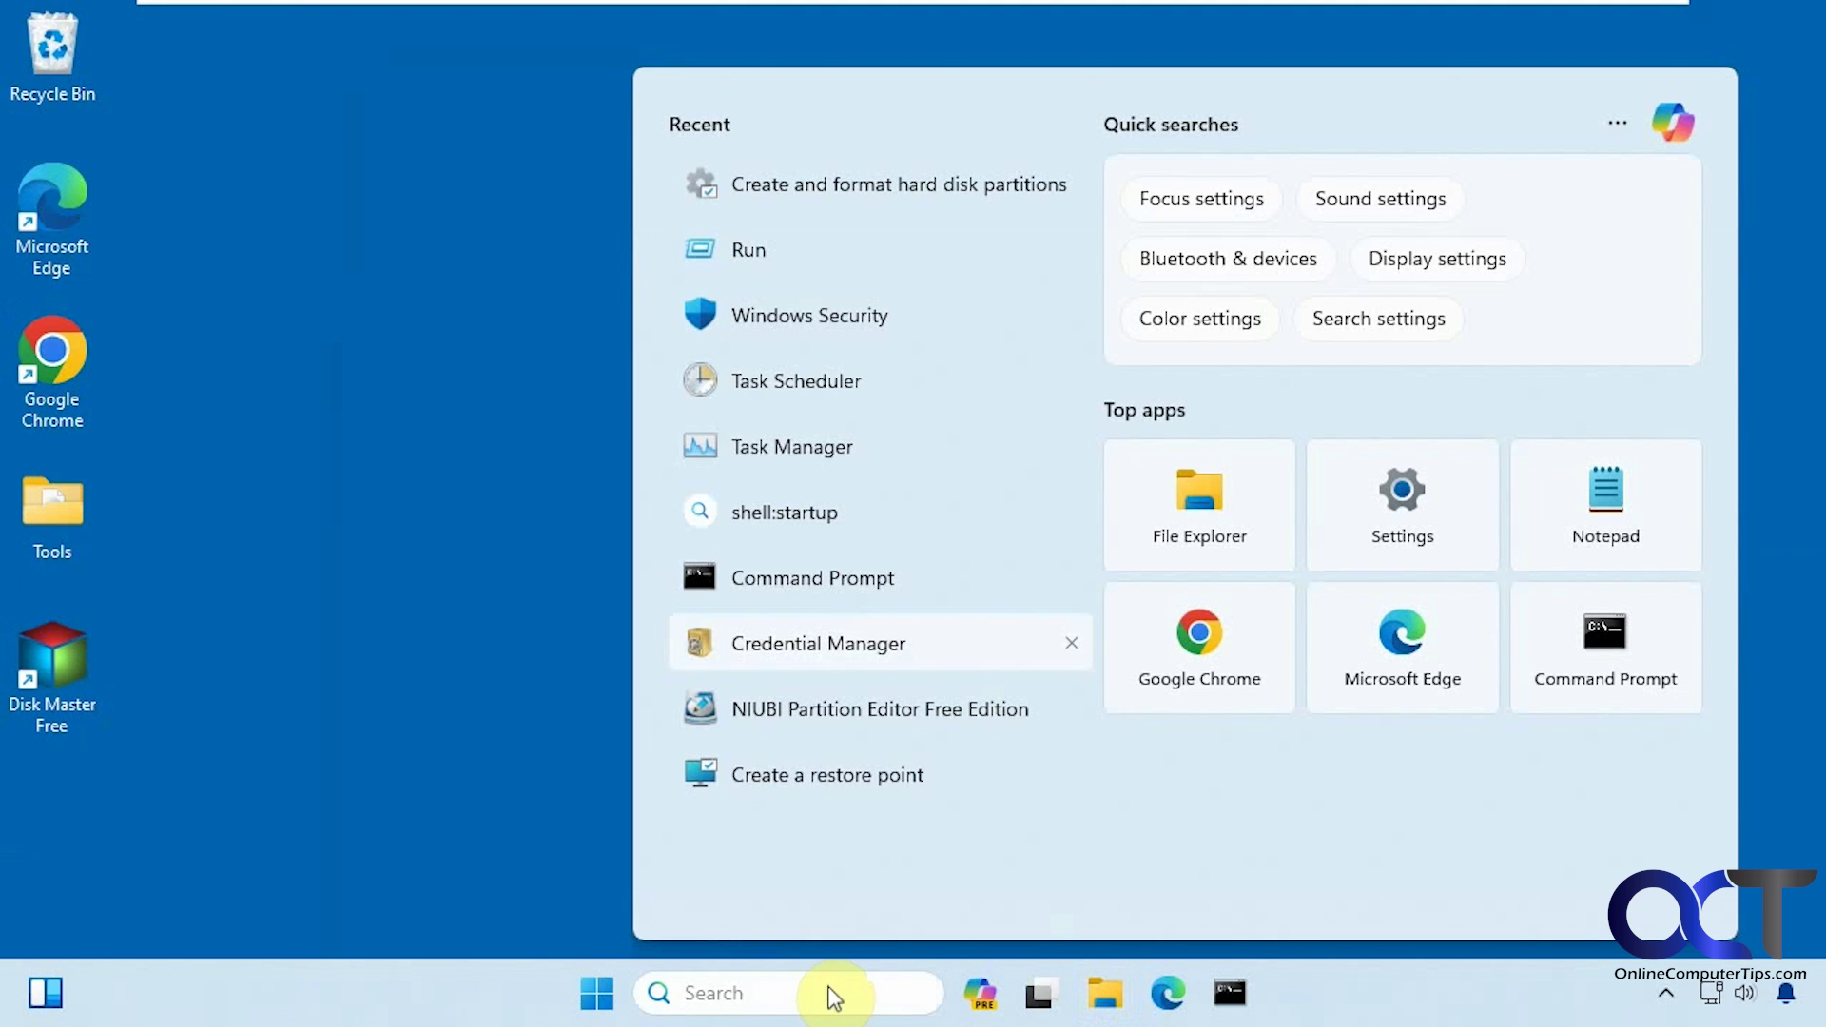
click(940, 189)
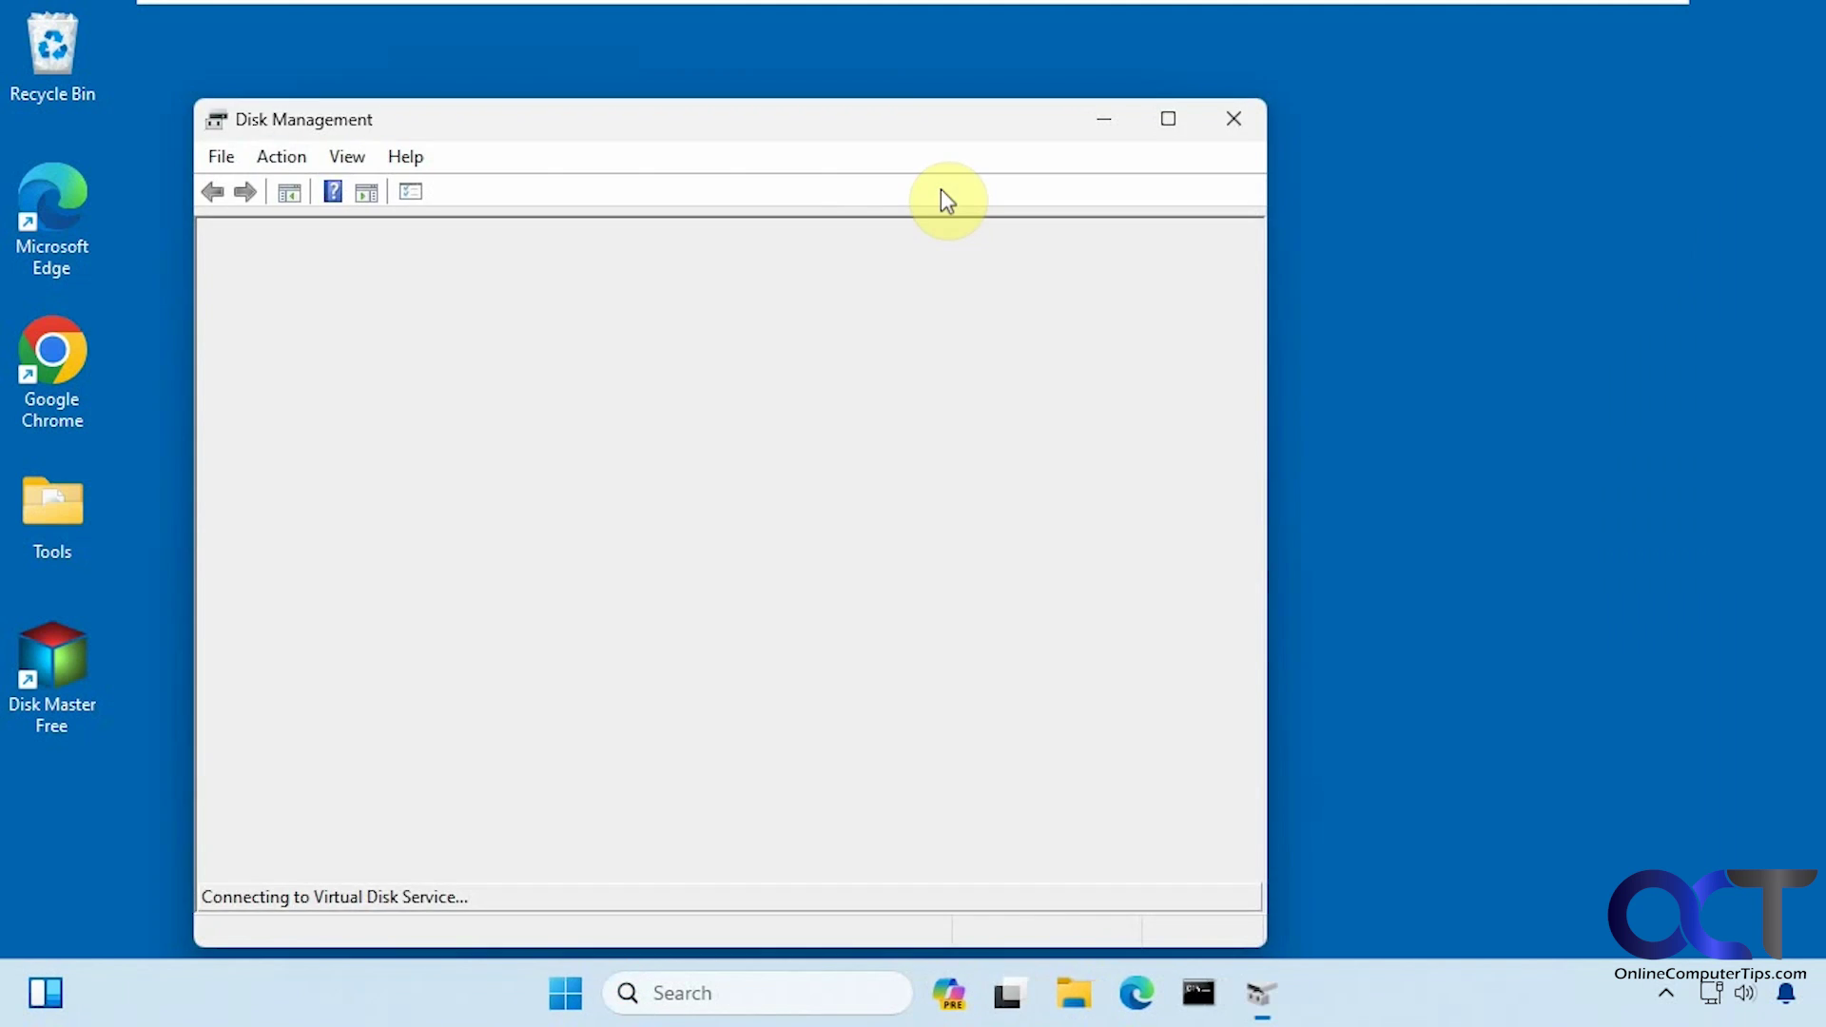